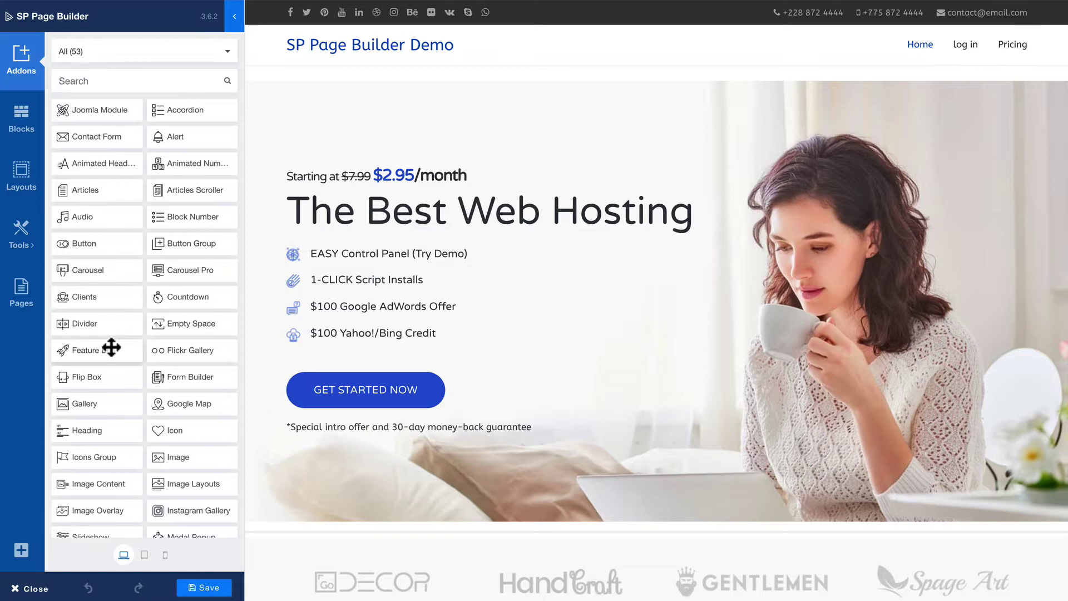
Insert the slideshow block with the red canyon image above the web hosting section of the page.
scroll(114, 346, down, 3)
scroll(109, 357, down, 3)
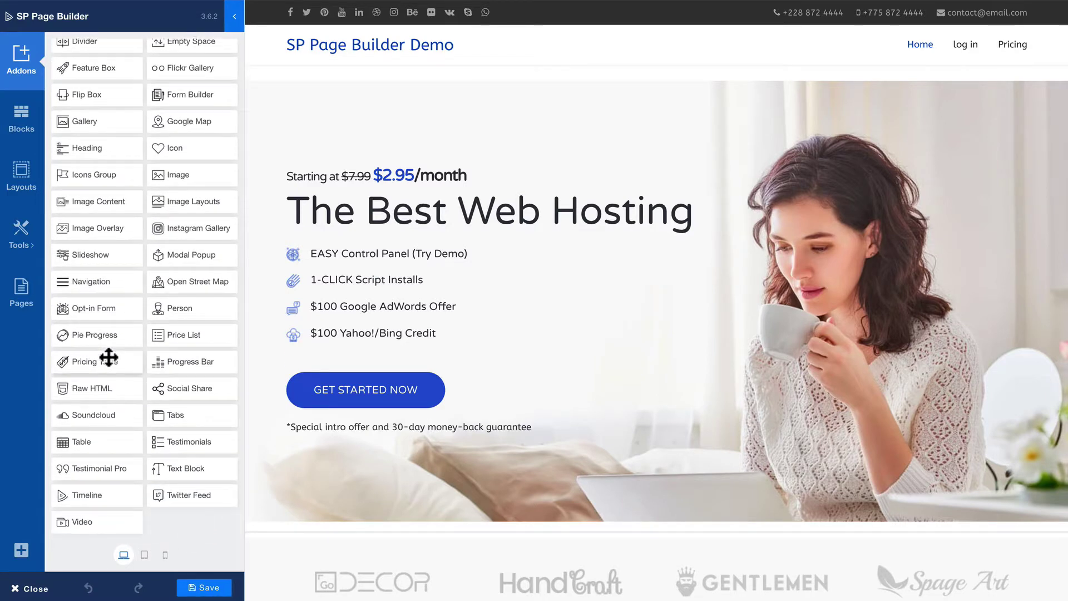
scroll(108, 357, up, 6)
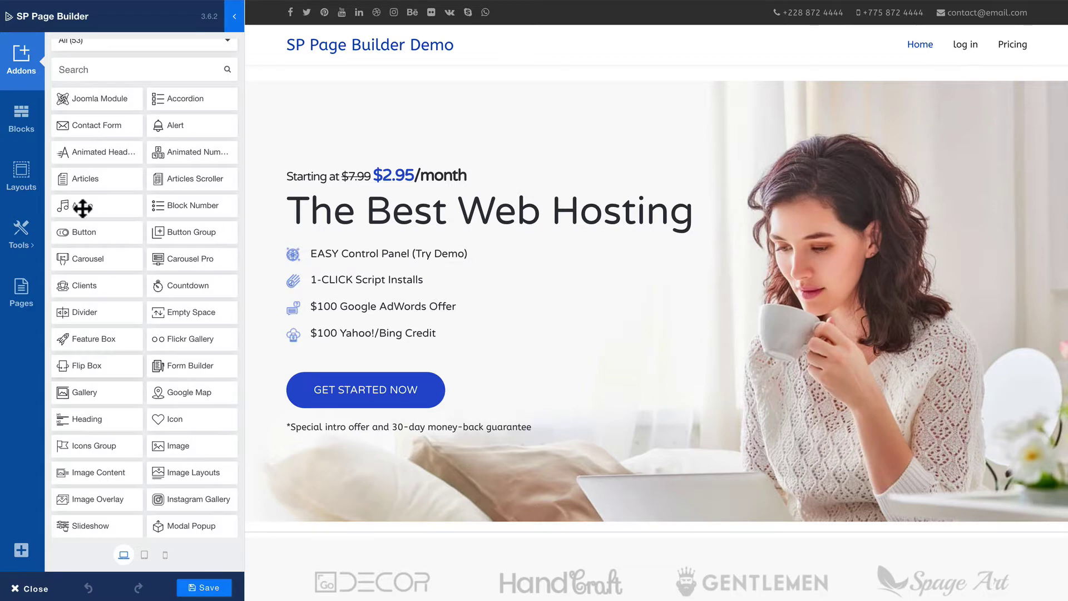
click(21, 120)
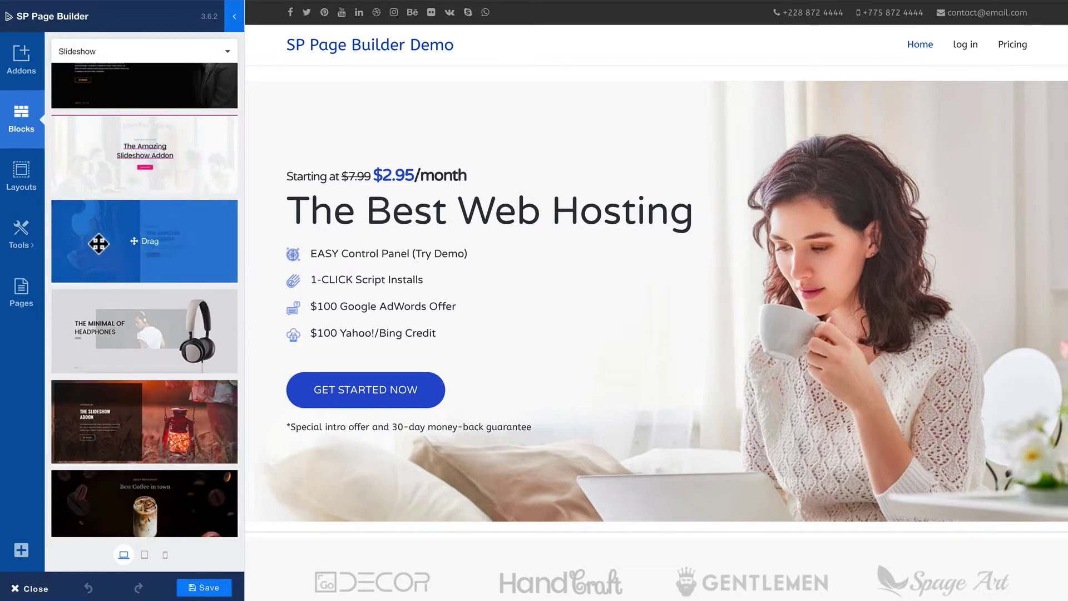
drag(98, 243, 406, 122)
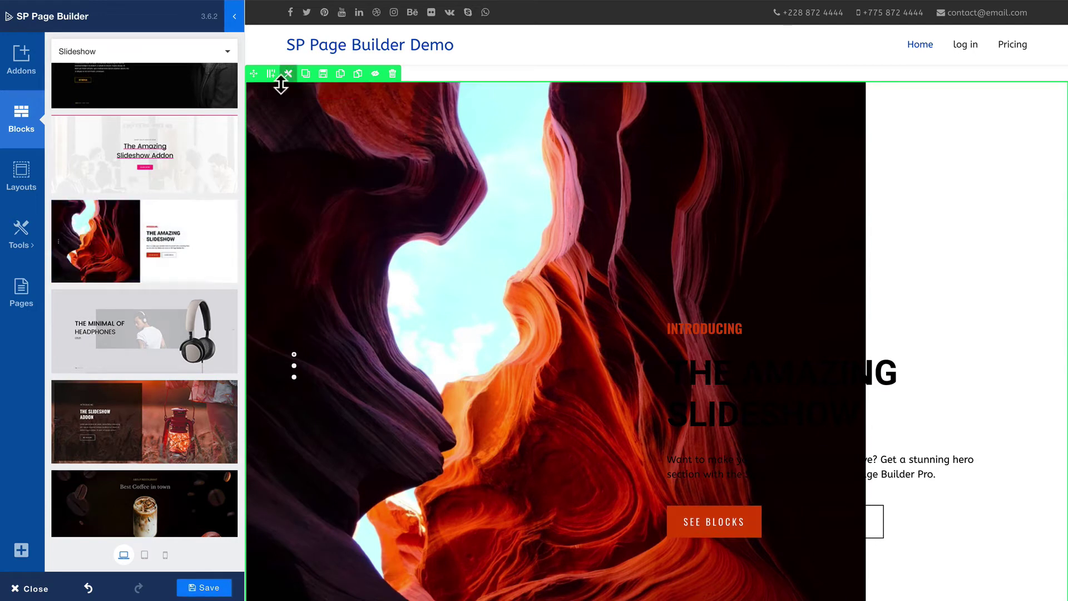
Examine the inserted slideshow's settings, including the options of its first slider item and the bullet/line controller styles.
click(271, 90)
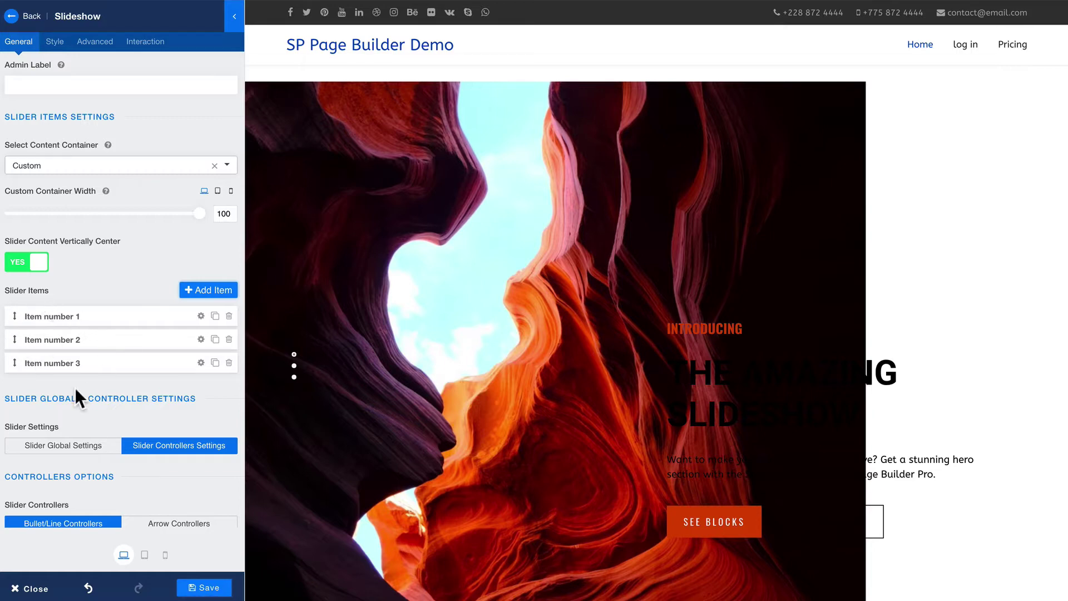
click(200, 315)
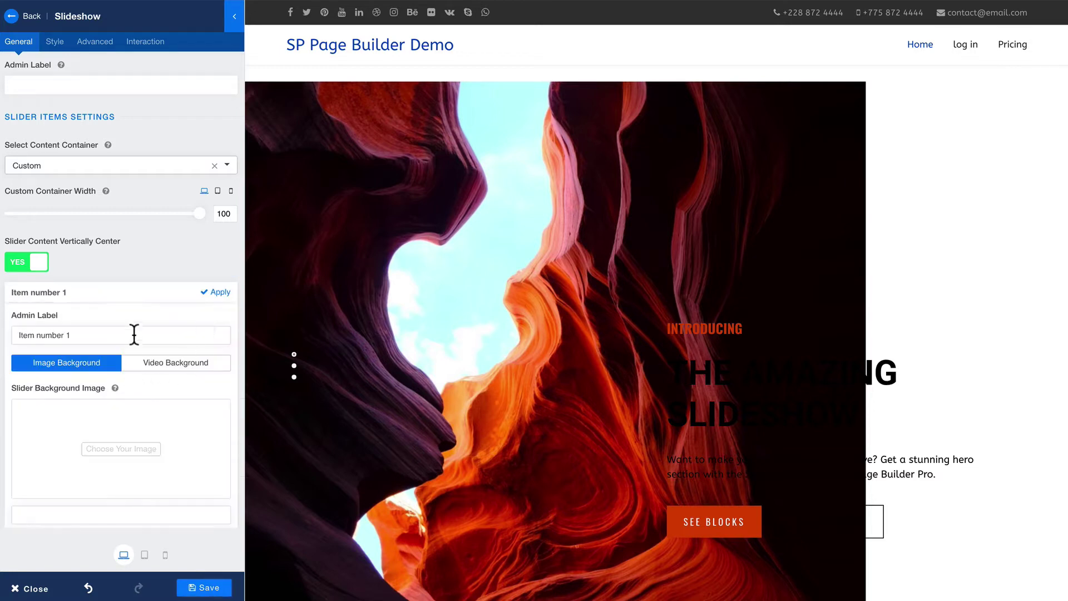
scroll(75, 314, down, 7)
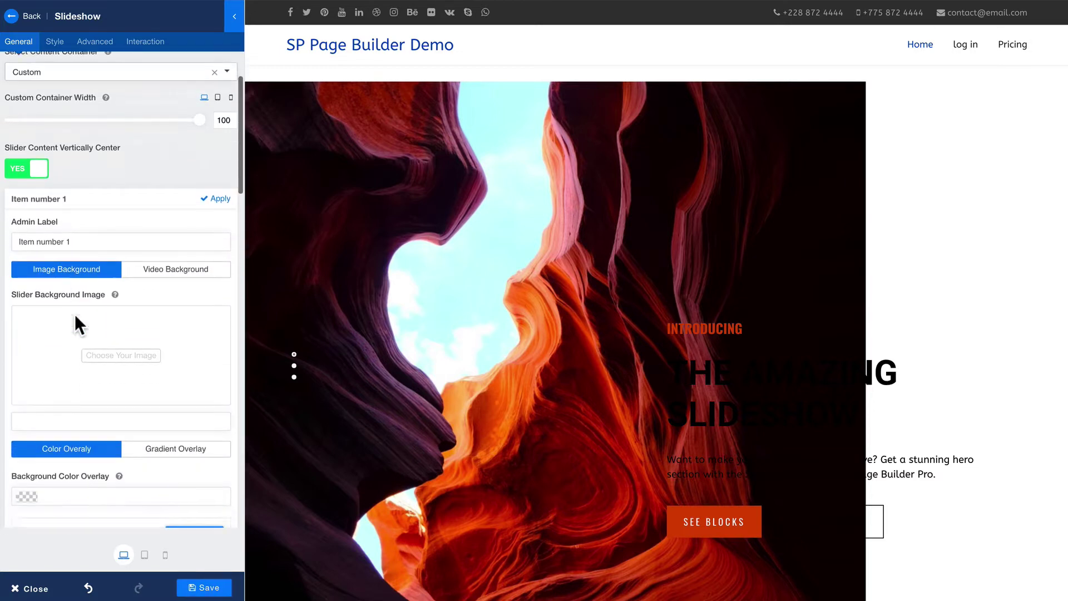
scroll(75, 316, down, 7)
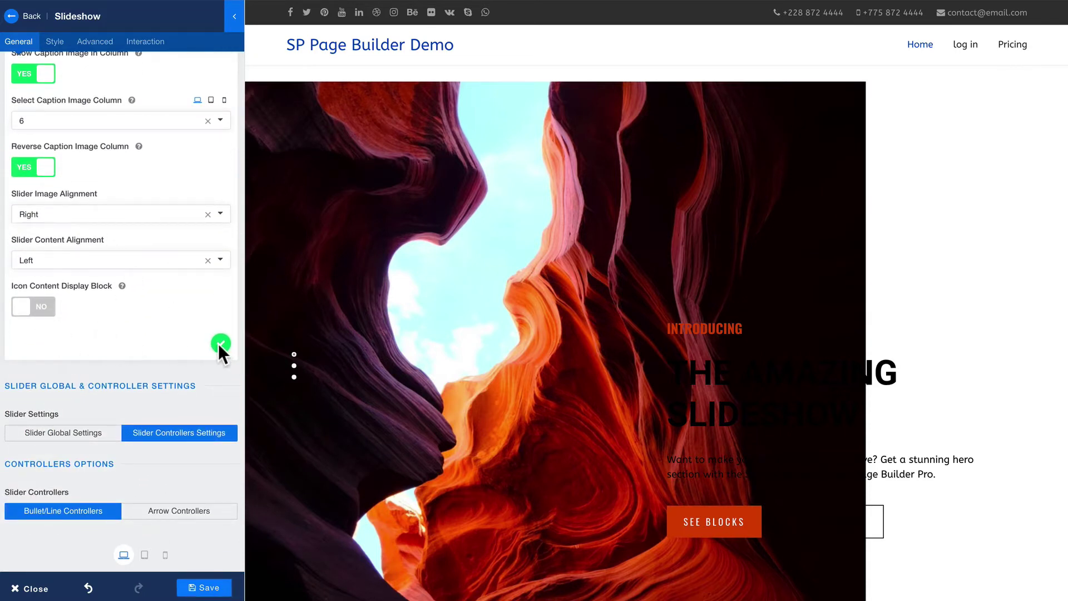
scroll(219, 340, down, 8)
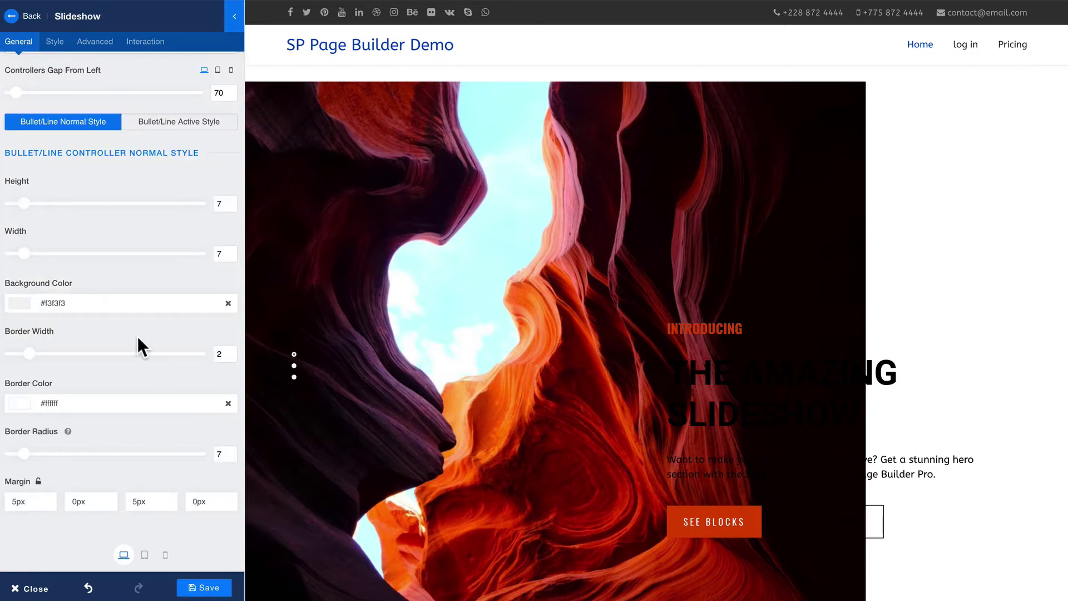
scroll(111, 323, up, 15)
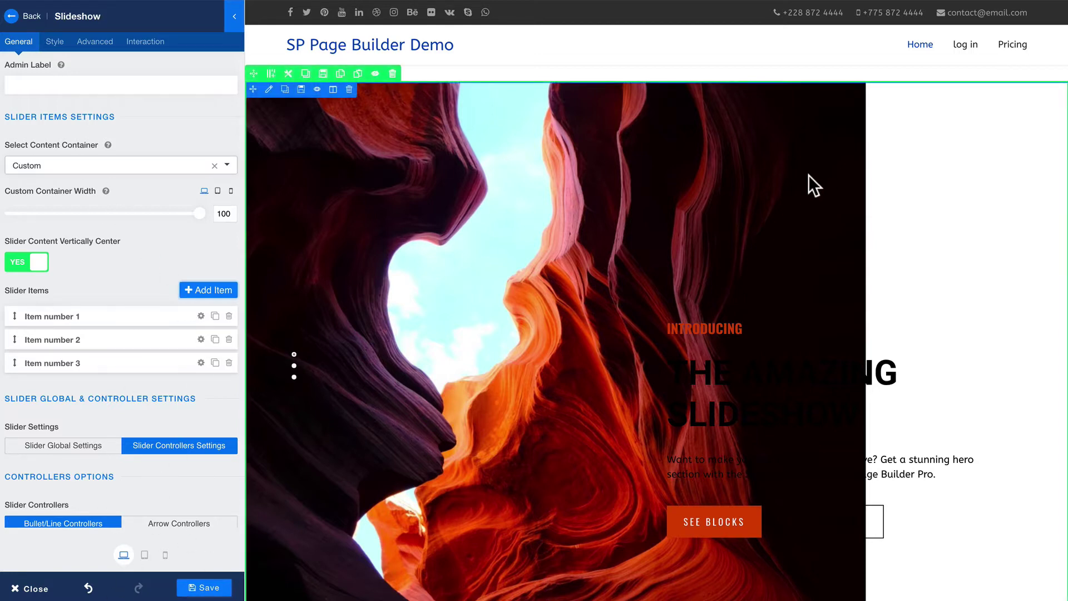
Delete the block's slideshow addon and place a new Slideshow addon in the emptied row above the hosting section.
click(348, 89)
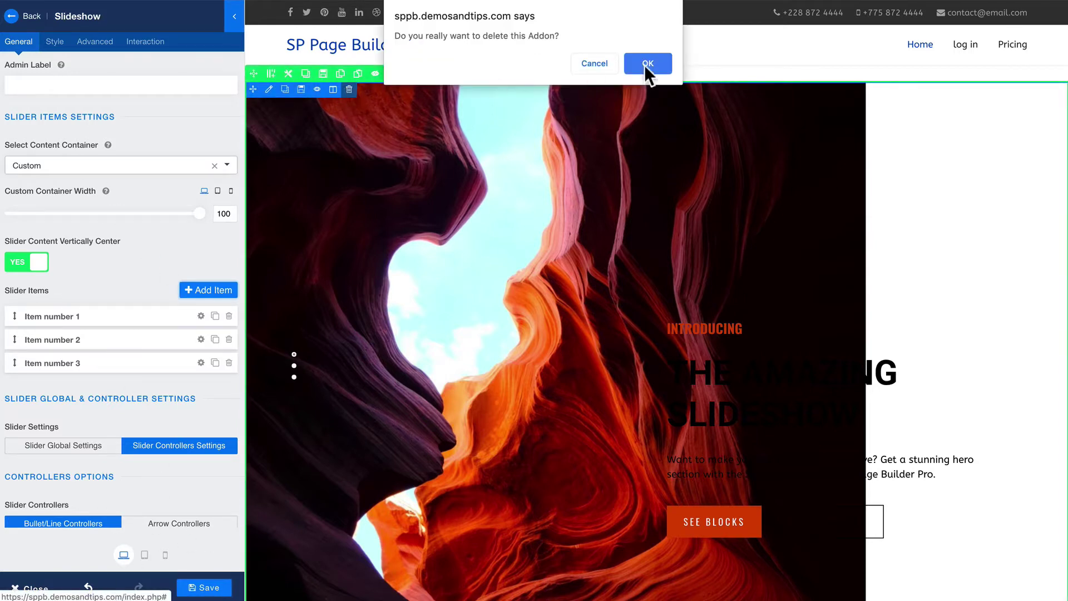
click(640, 66)
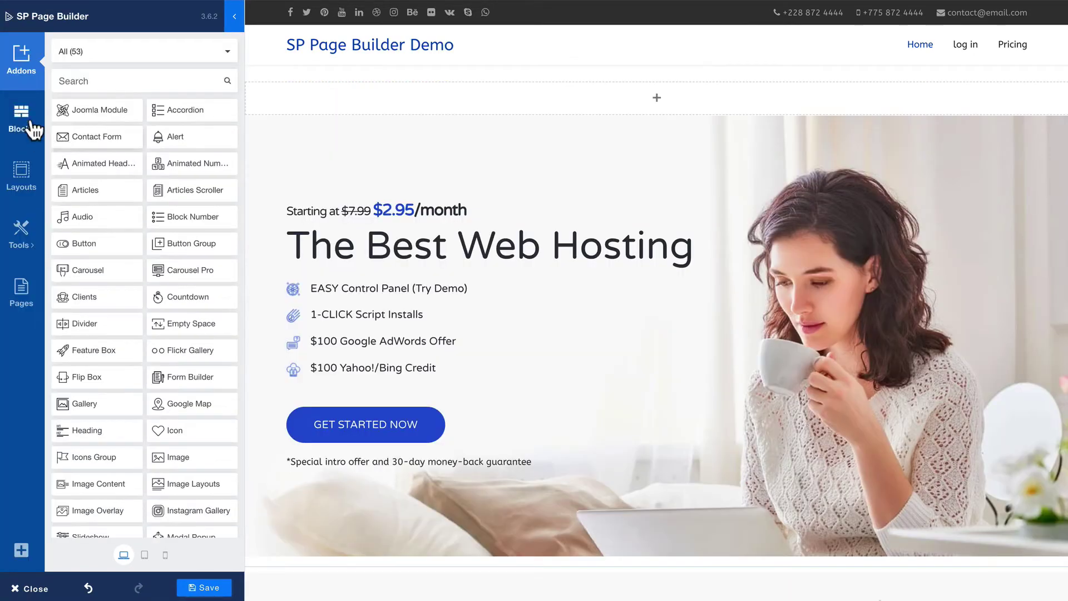
scroll(148, 172, down, 5)
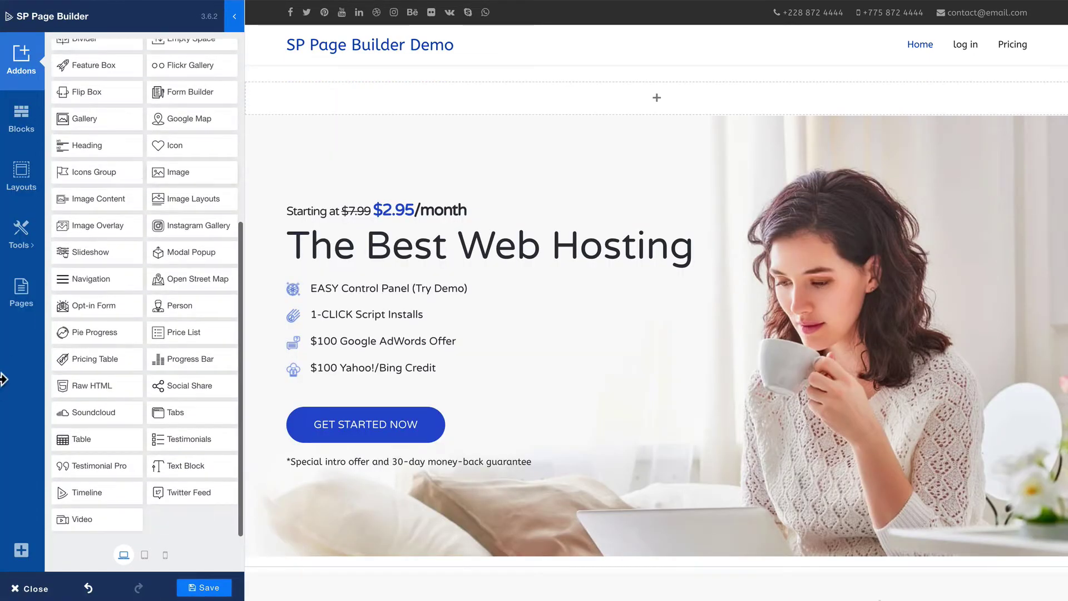
drag(74, 252, 338, 95)
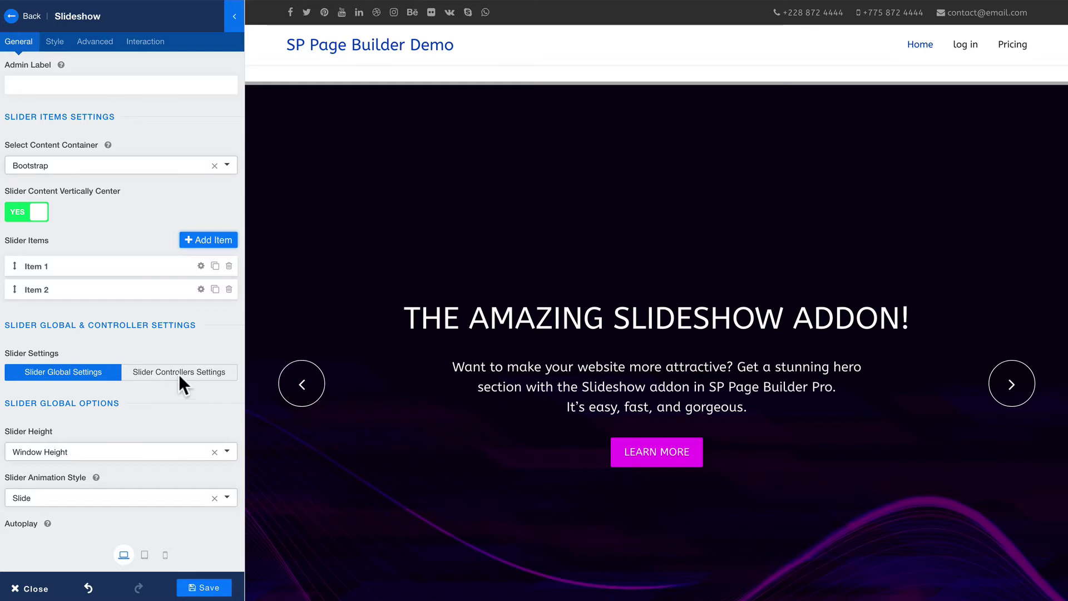
Give the new slideshow's first slider item the admin label "wavy picture".
scroll(178, 378, down, 4)
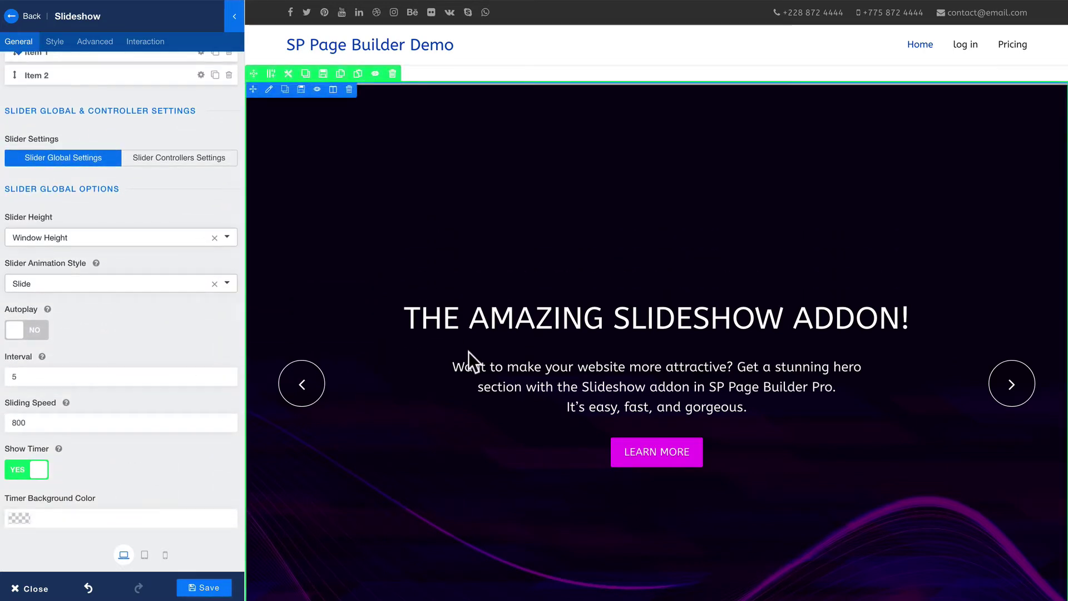
scroll(37, 373, up, 4)
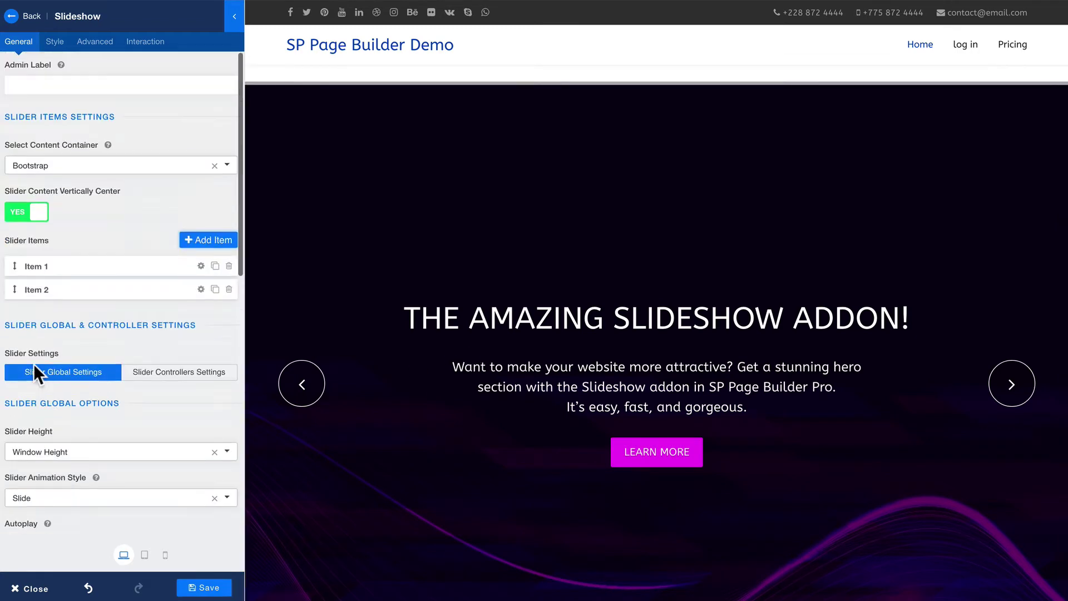
click(201, 265)
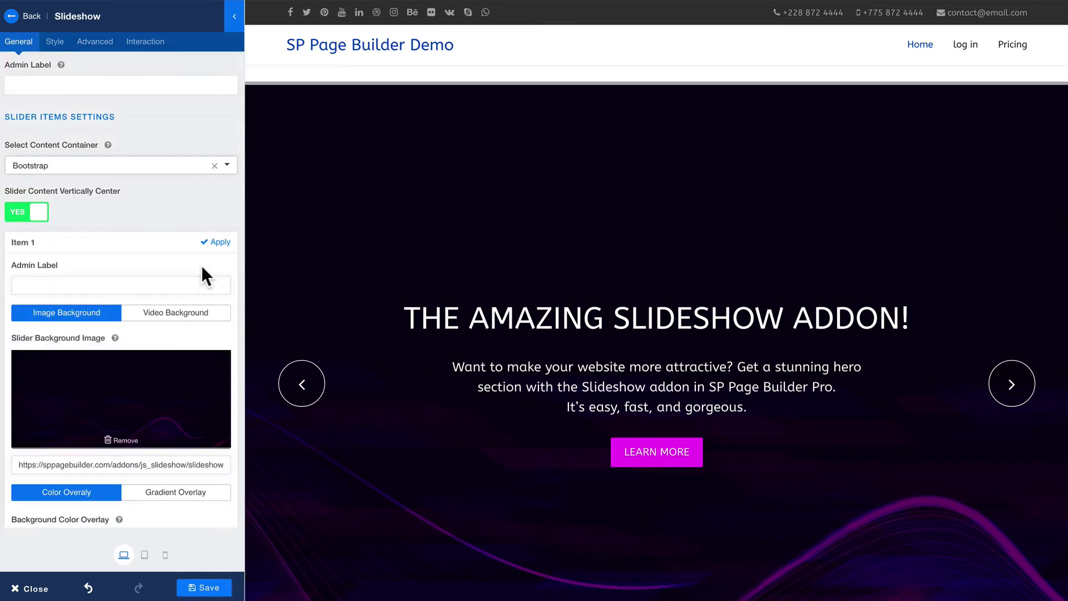
click(43, 286)
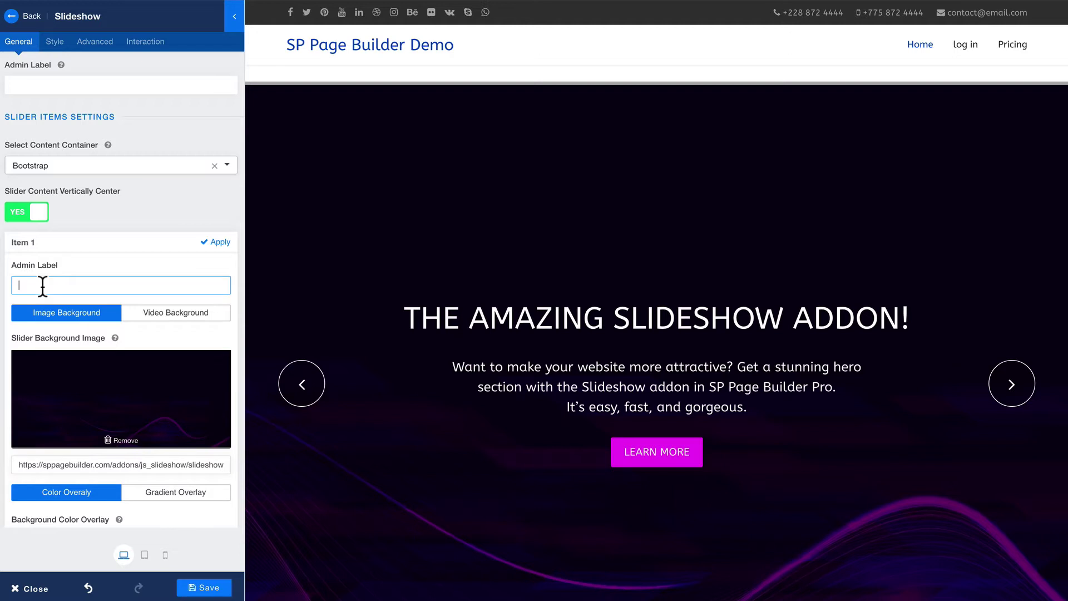
text(wav)
text(ey)
text(picture)
Replace the first slide's background image with img_1689.png from the media library.
scroll(39, 372, down, 1)
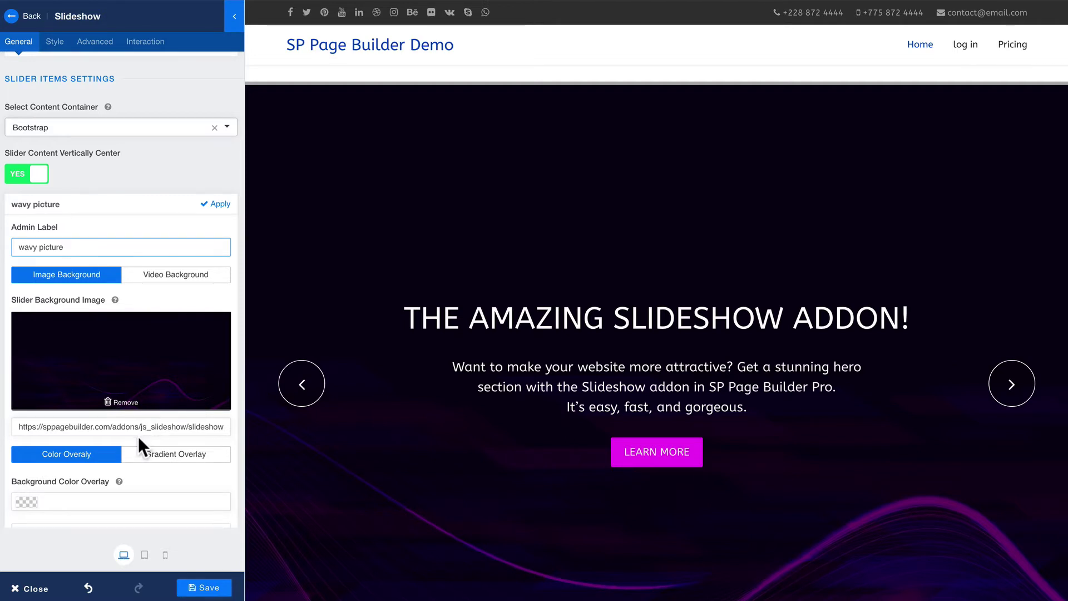
click(122, 403)
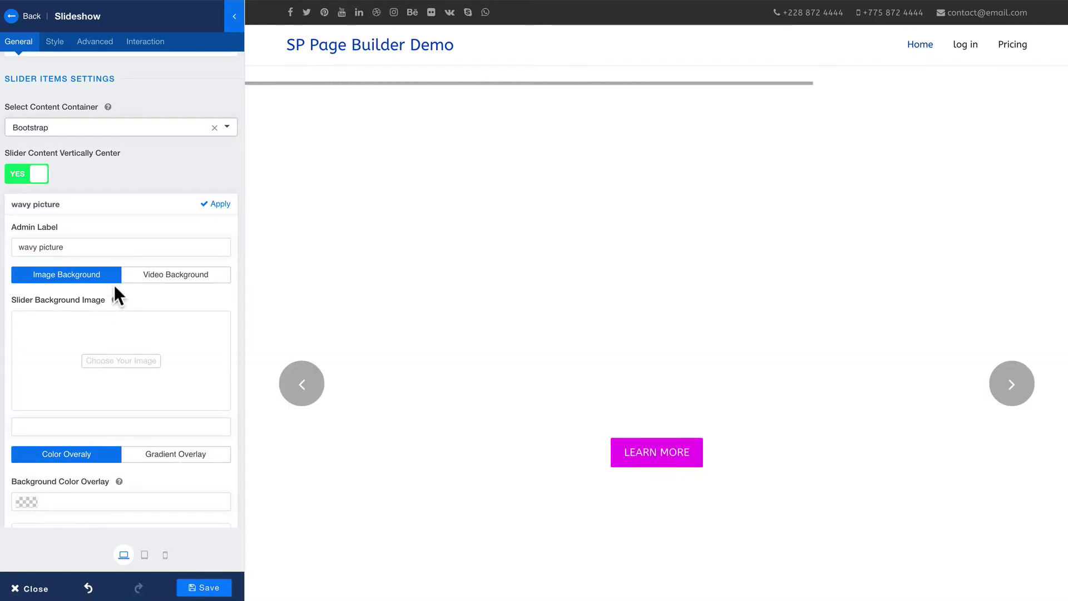
click(115, 359)
click(274, 158)
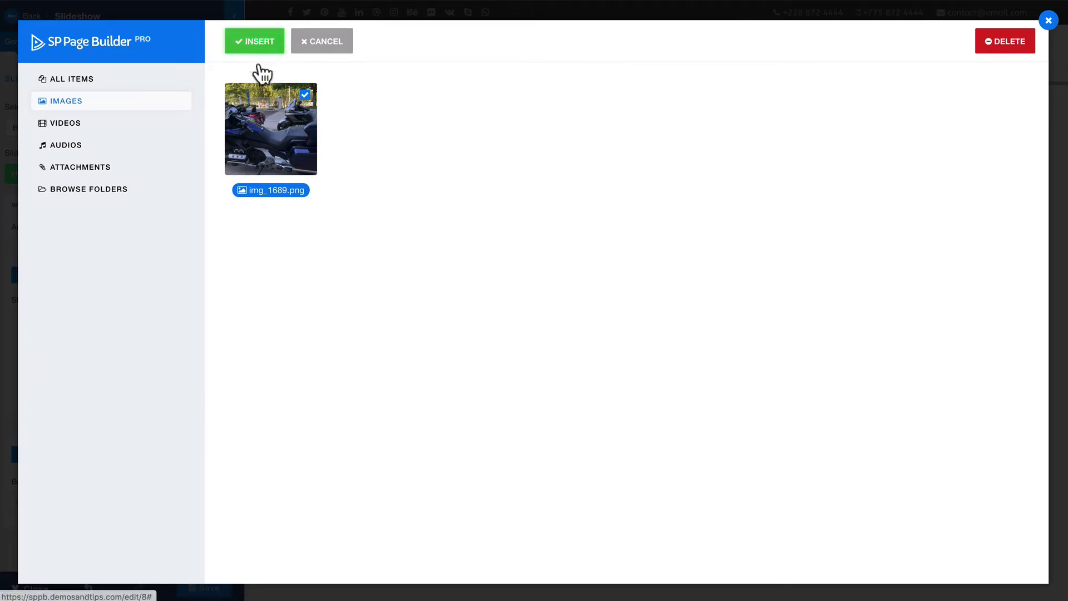
click(257, 42)
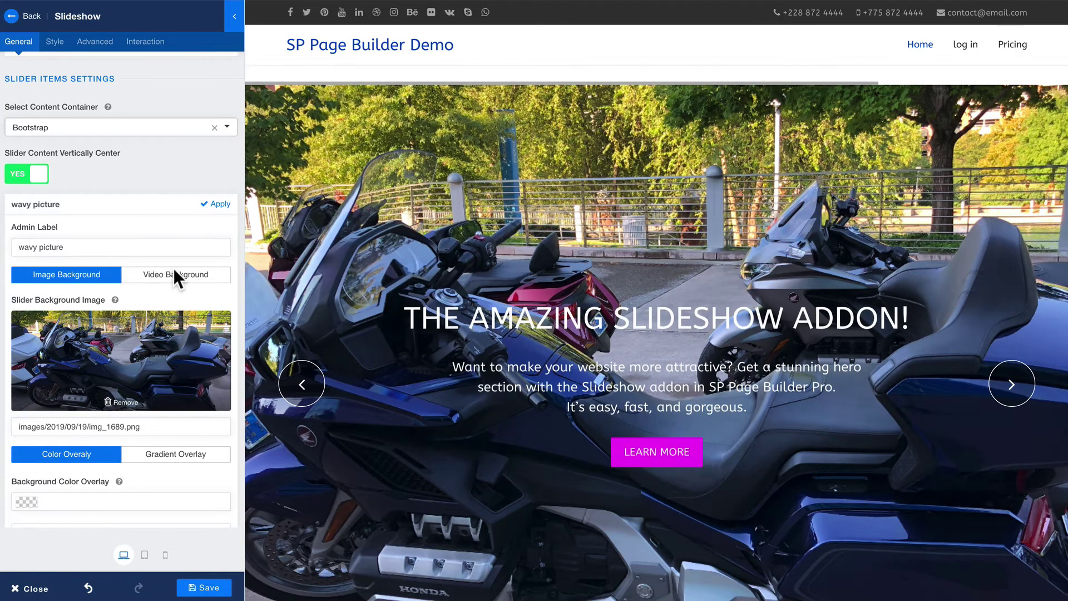
Set the first slide's background color overlay to rgba(47, 123, 212, 0.34) and apply the item's changes.
scroll(172, 268, down, 4)
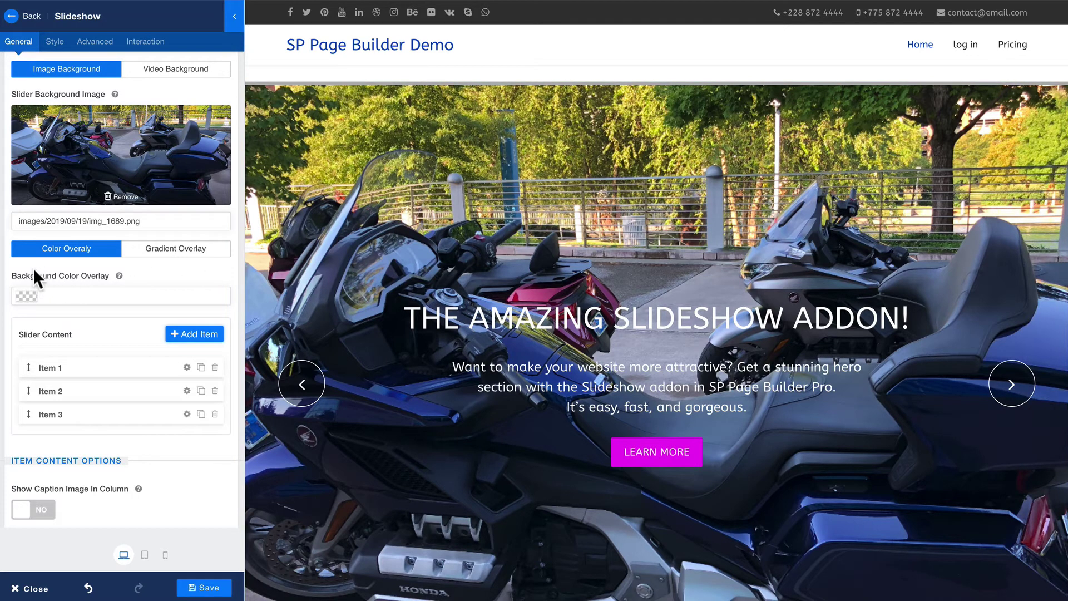
click(25, 296)
drag(31, 336, 9, 319)
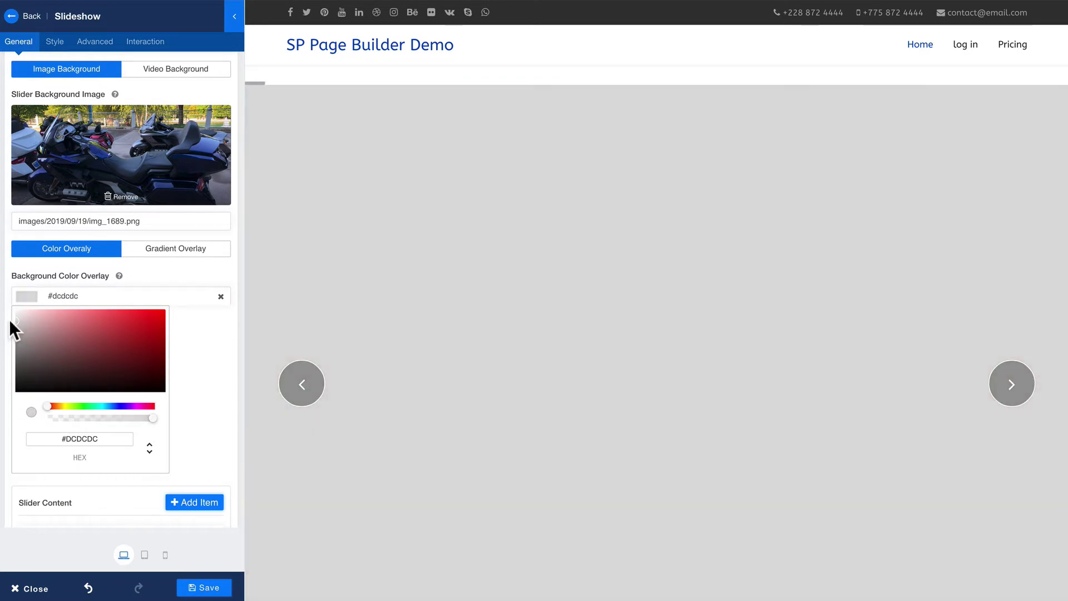
mouse_move(73, 416)
mouse_down()
mouse_move(59, 416)
mouse_move(84, 416)
mouse_up()
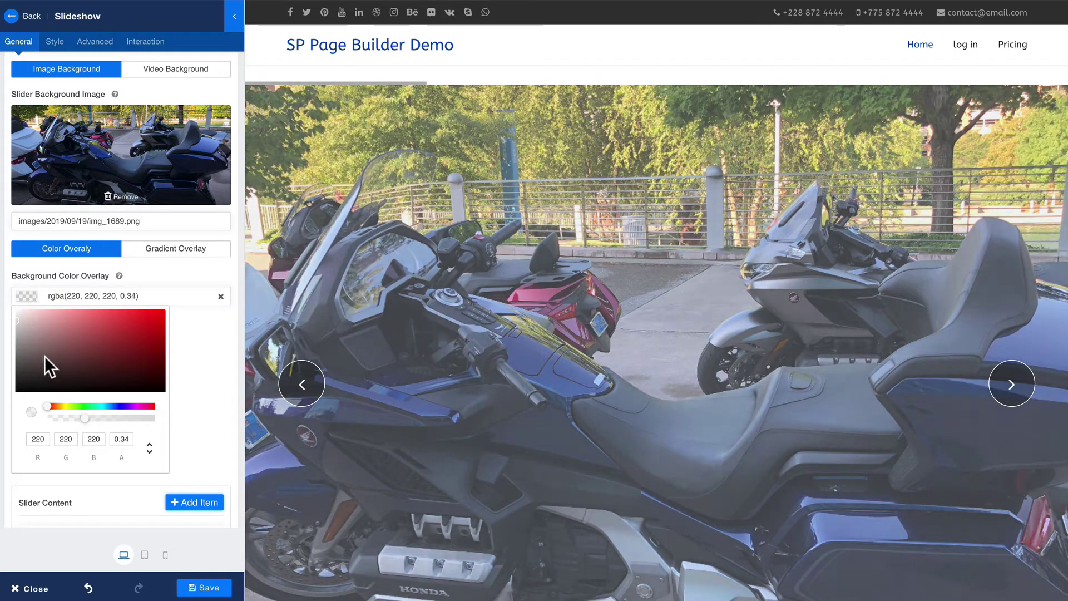
click(54, 345)
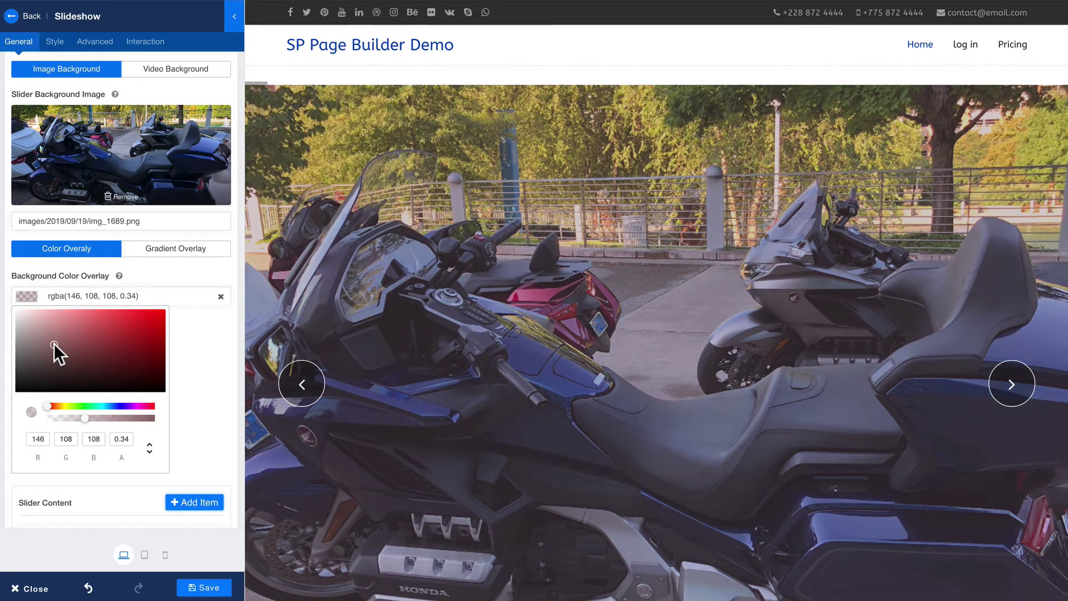
click(121, 405)
click(99, 320)
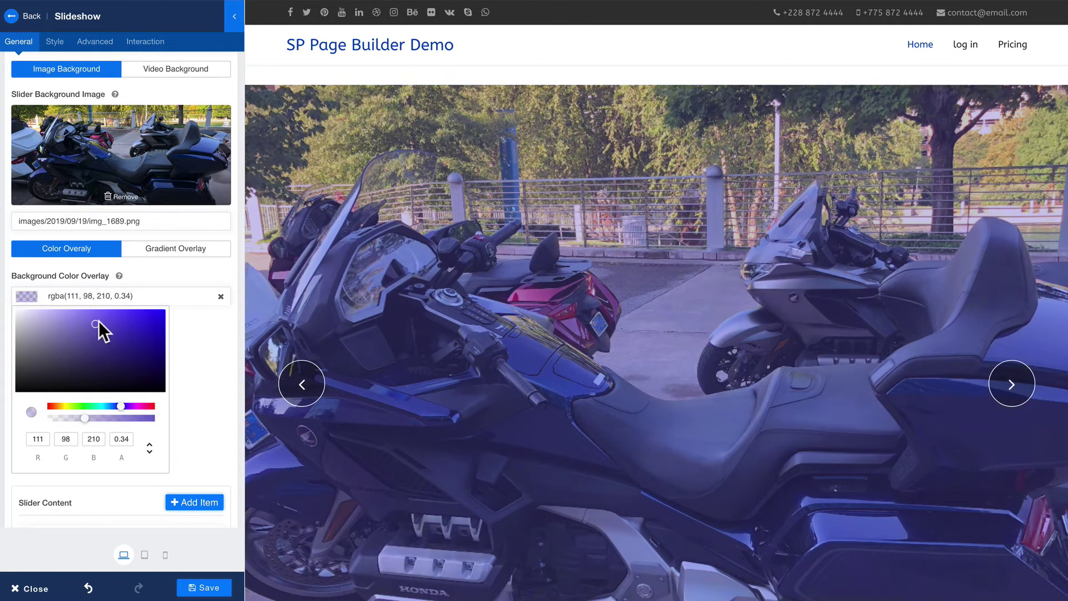
click(111, 405)
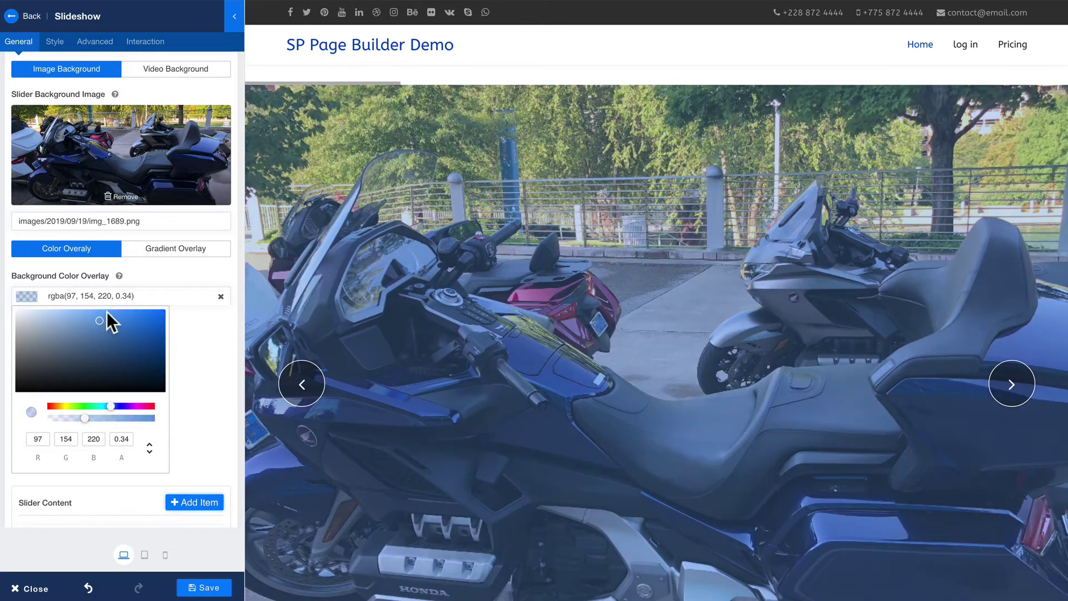
click(132, 322)
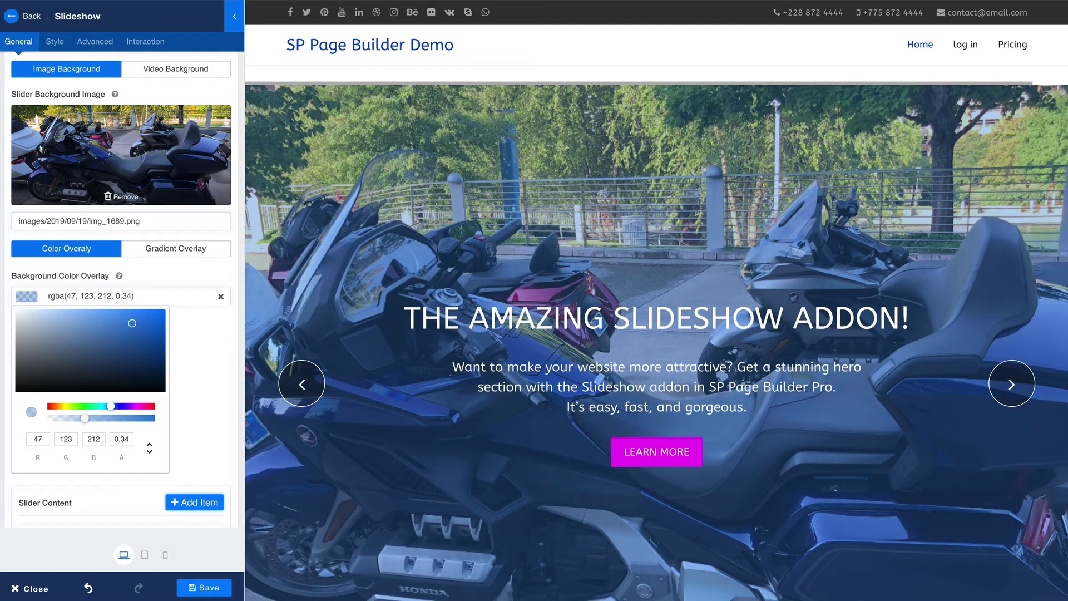
click(165, 250)
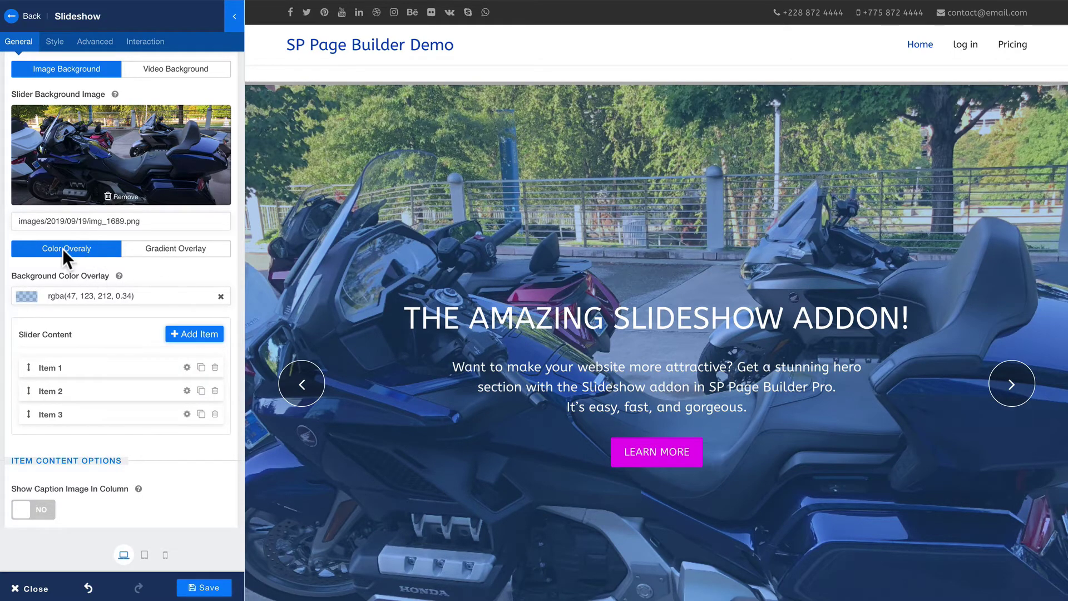
scroll(62, 248, up, 4)
click(219, 241)
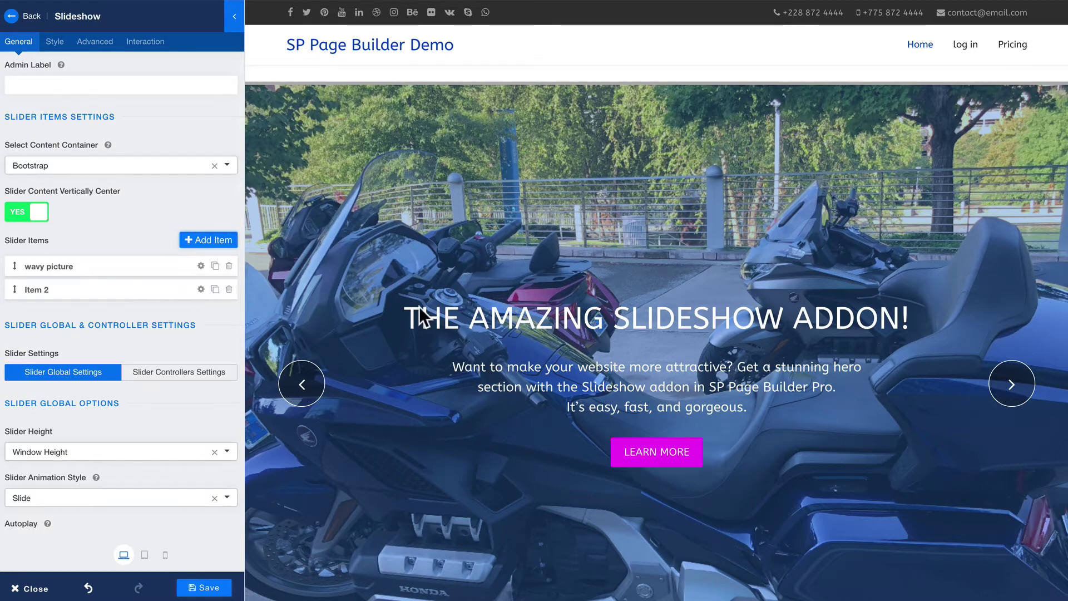
click(1011, 385)
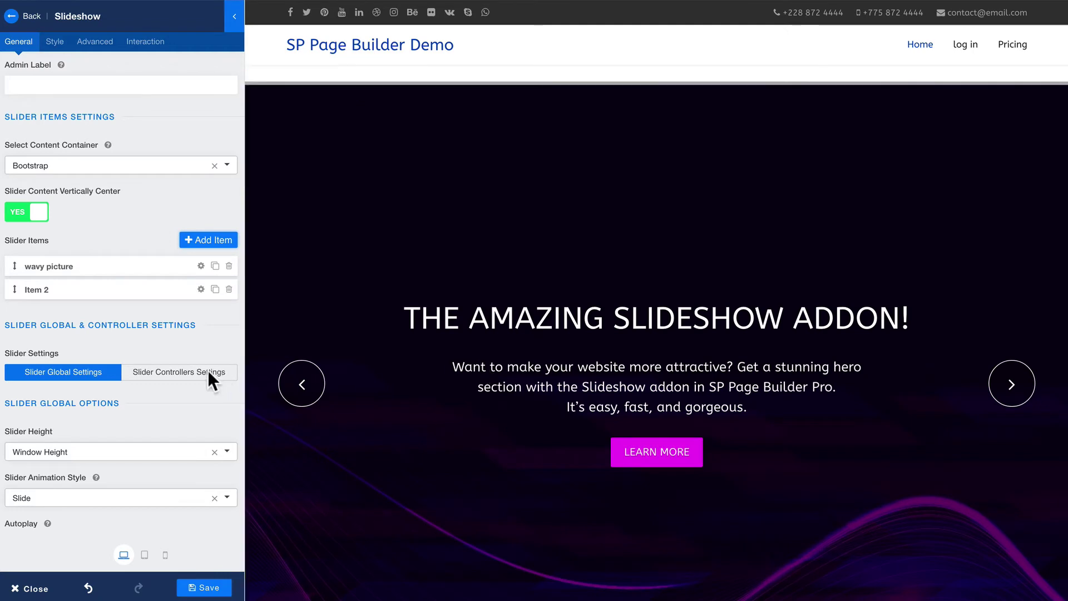
click(201, 289)
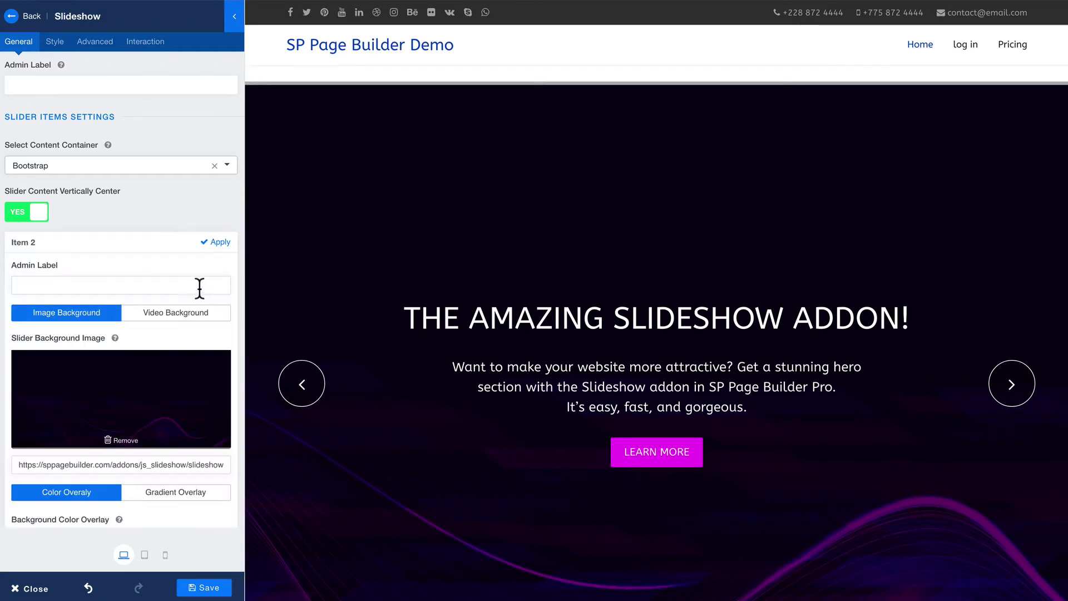
click(139, 313)
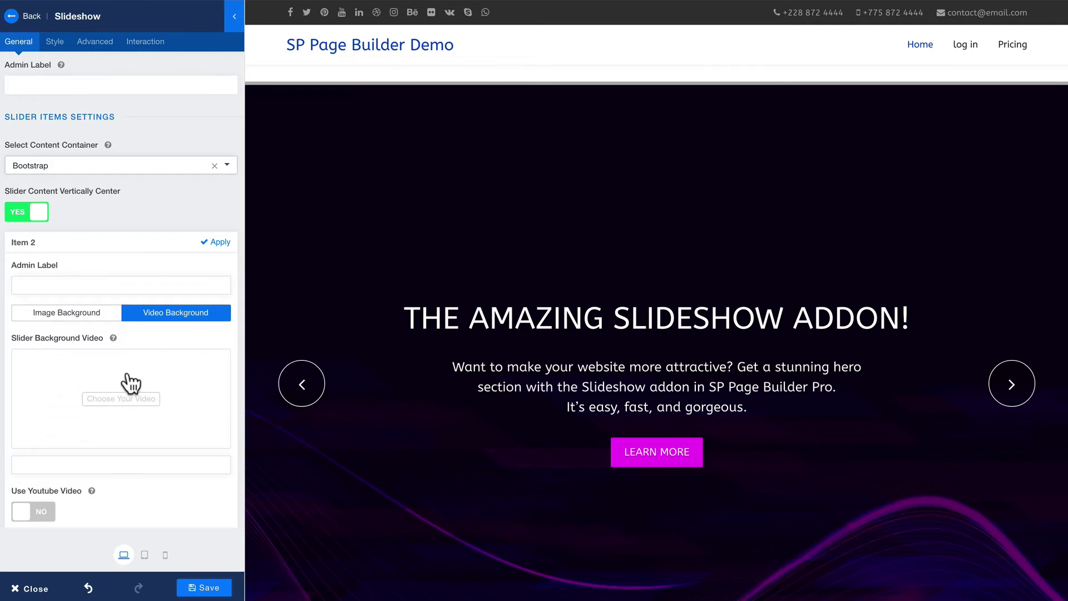
click(36, 462)
text(https://vimeo.com/292787235)
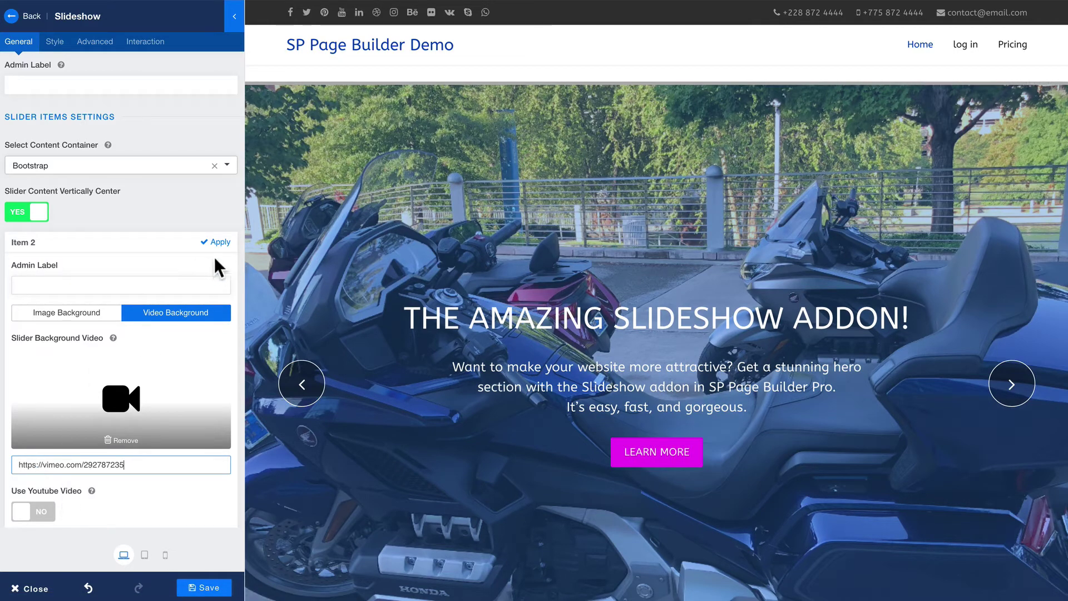
Apply the second slider item's video background and advance the preview to the video slide.
click(220, 241)
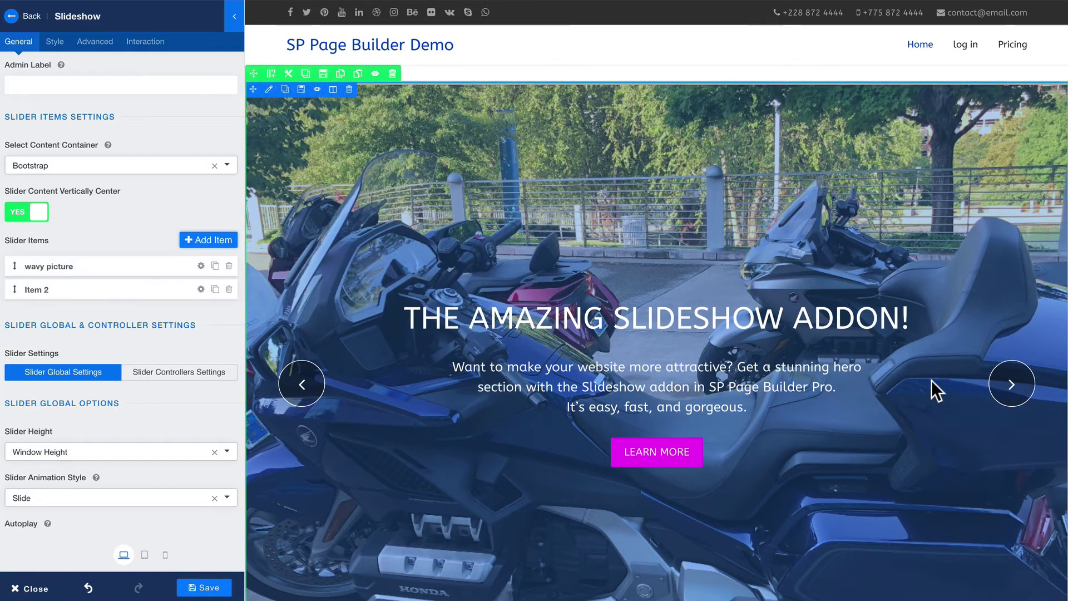
click(1012, 389)
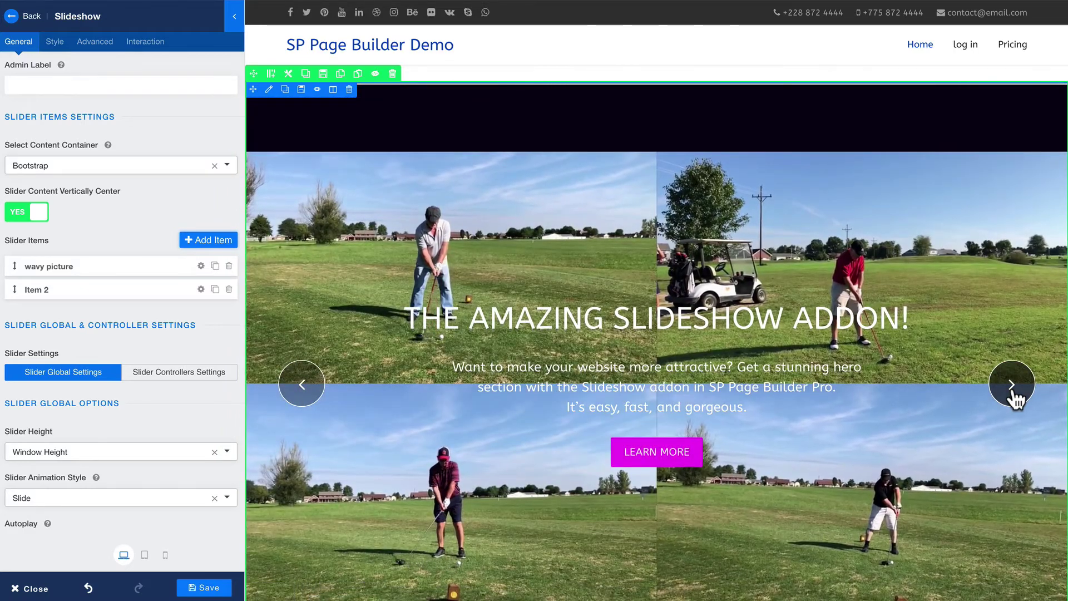
Enable the video volume icon for the second slider item, apply the change and preview the video slide.
click(100, 288)
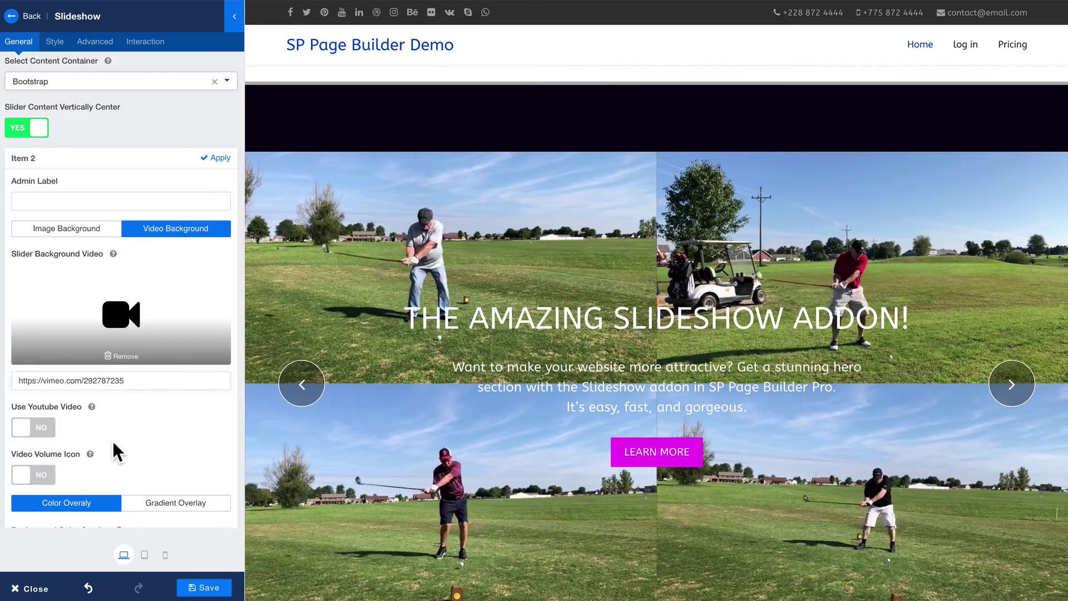
click(20, 478)
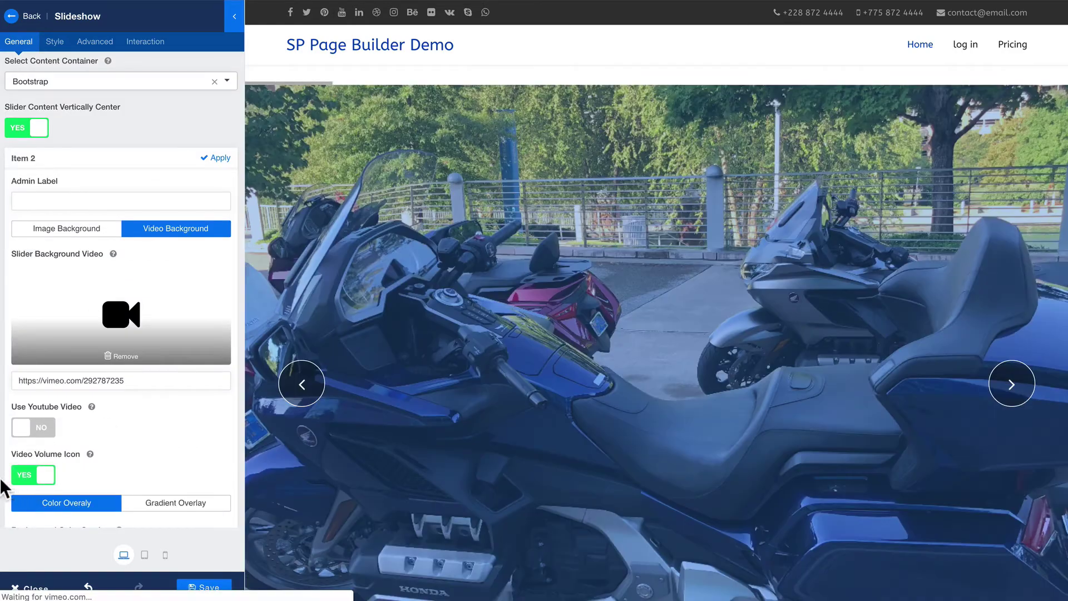
scroll(116, 455, down, 3)
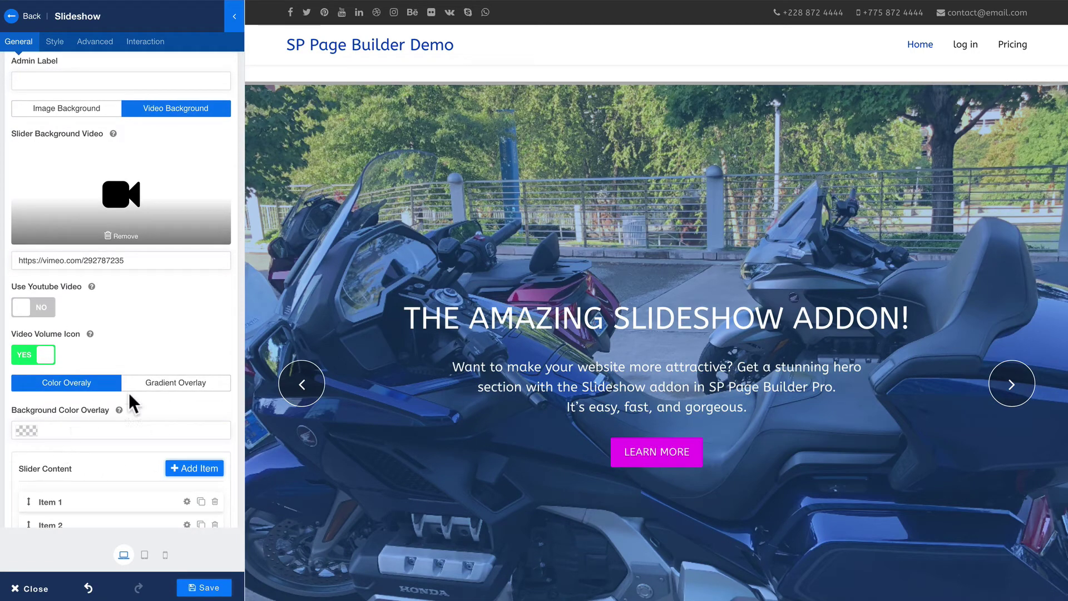
scroll(168, 396, down, 3)
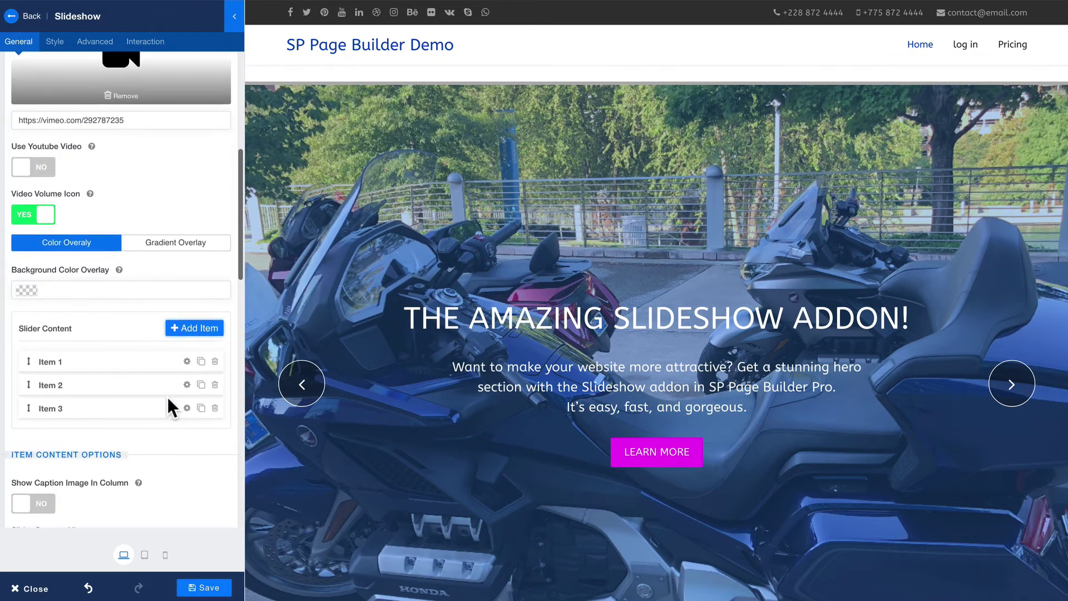
click(170, 382)
click(215, 243)
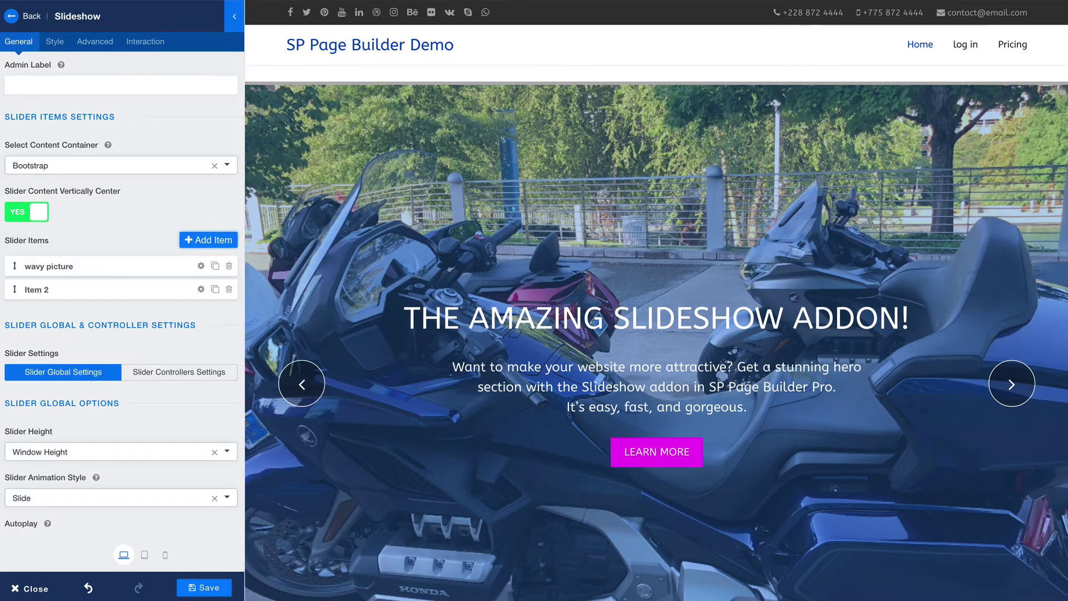
click(1012, 384)
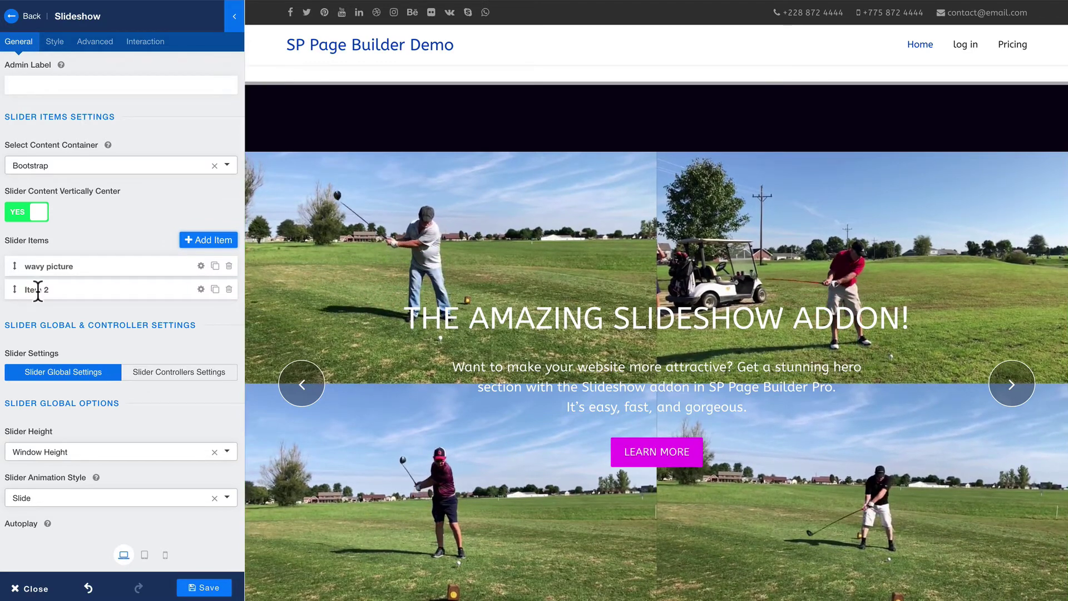
Give the second slider item the admin label "Golf video".
click(200, 289)
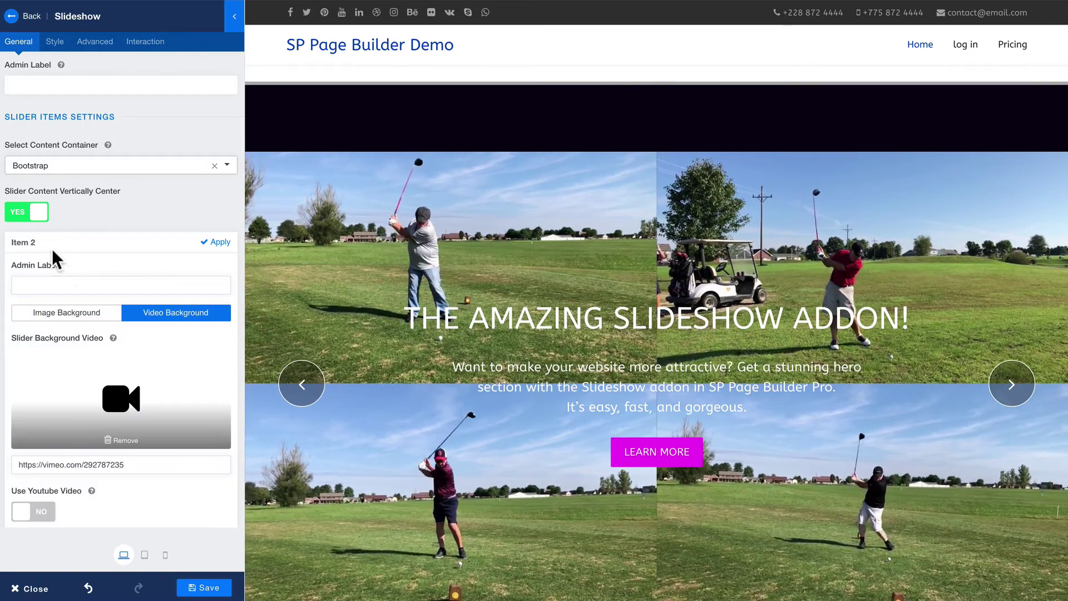
click(60, 284)
text(Golf)
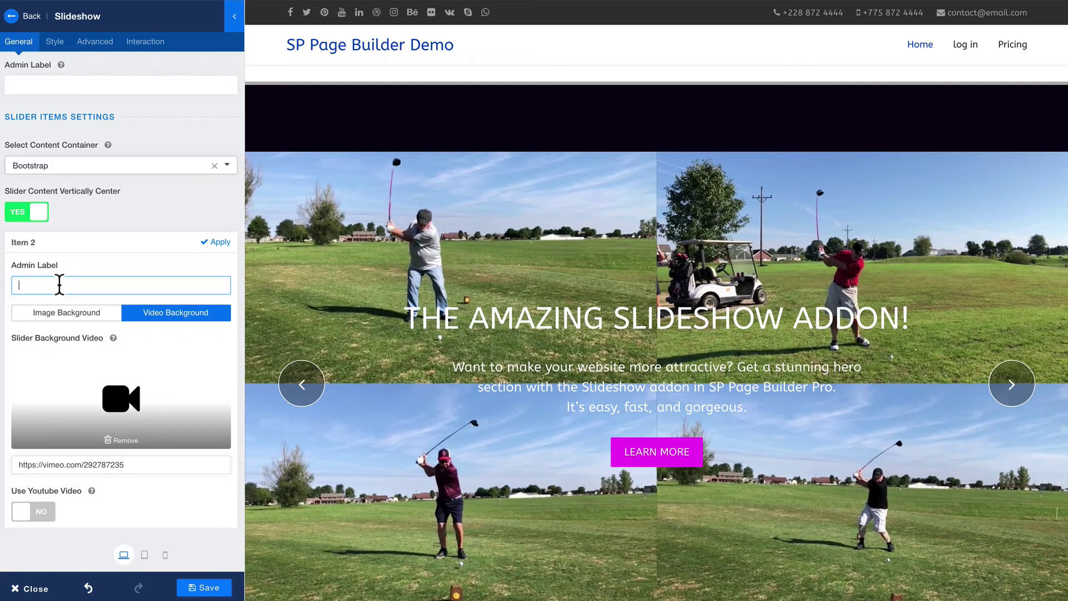
text( video)
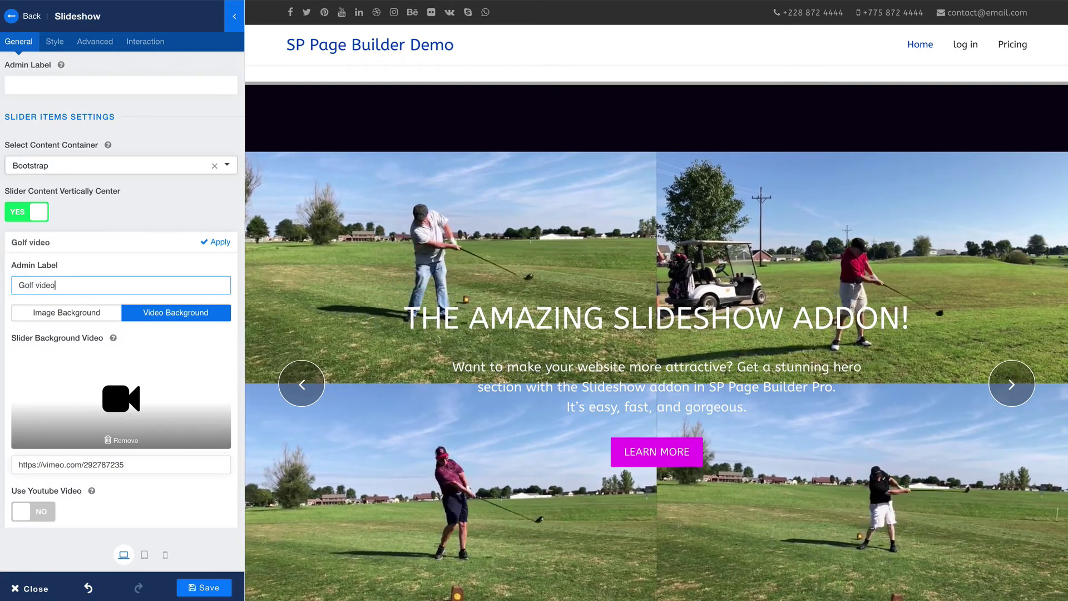
Add a fourth content item of type Text reading "more text" to the Golf video slide.
scroll(92, 376, down, 1)
scroll(92, 376, down, 6)
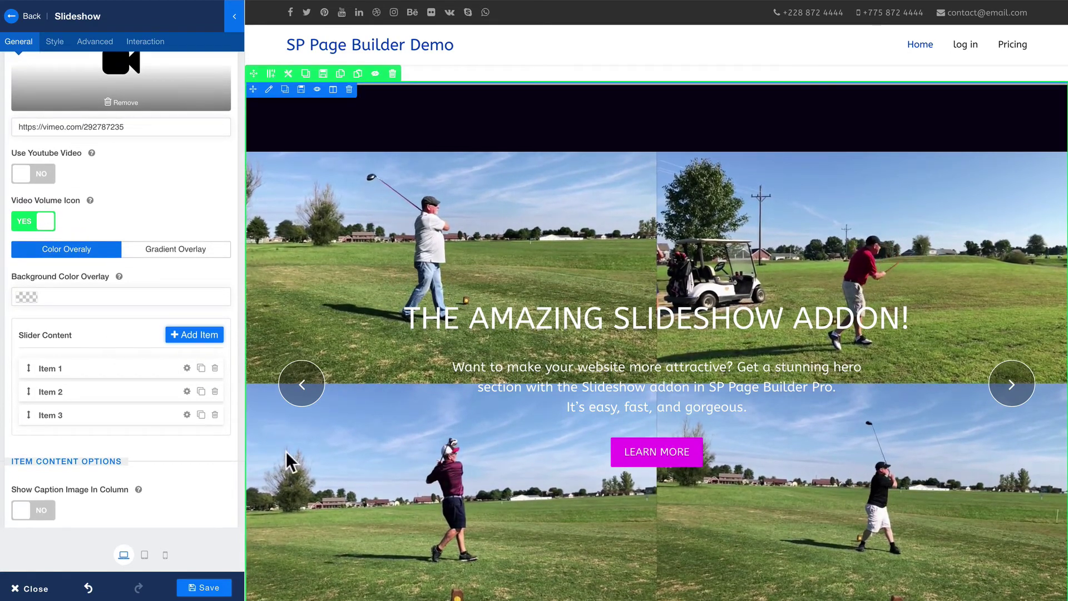
click(199, 335)
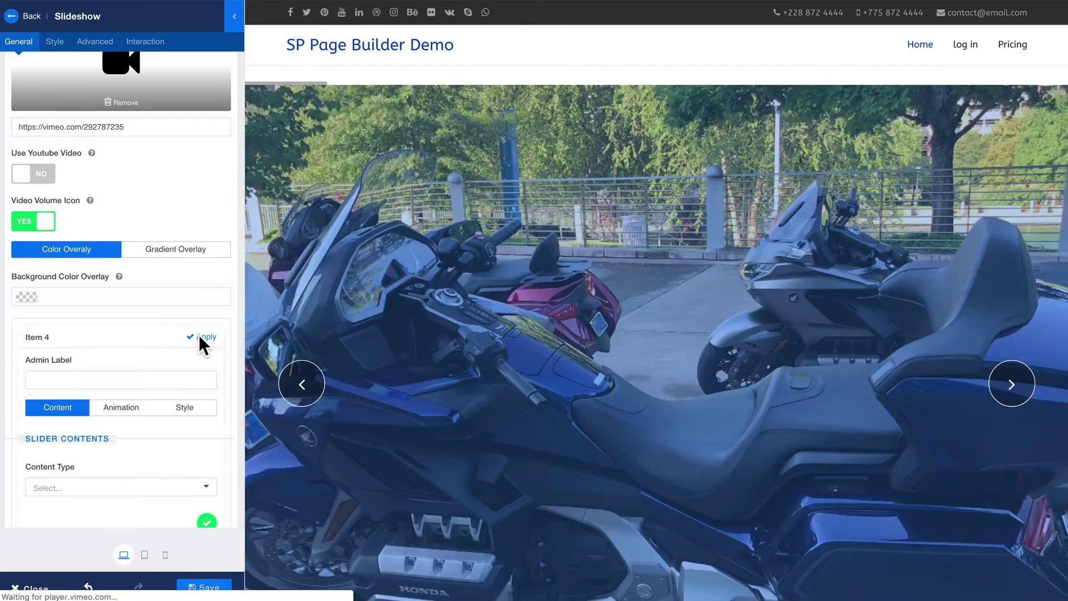
click(49, 487)
scroll(56, 492, down, 2)
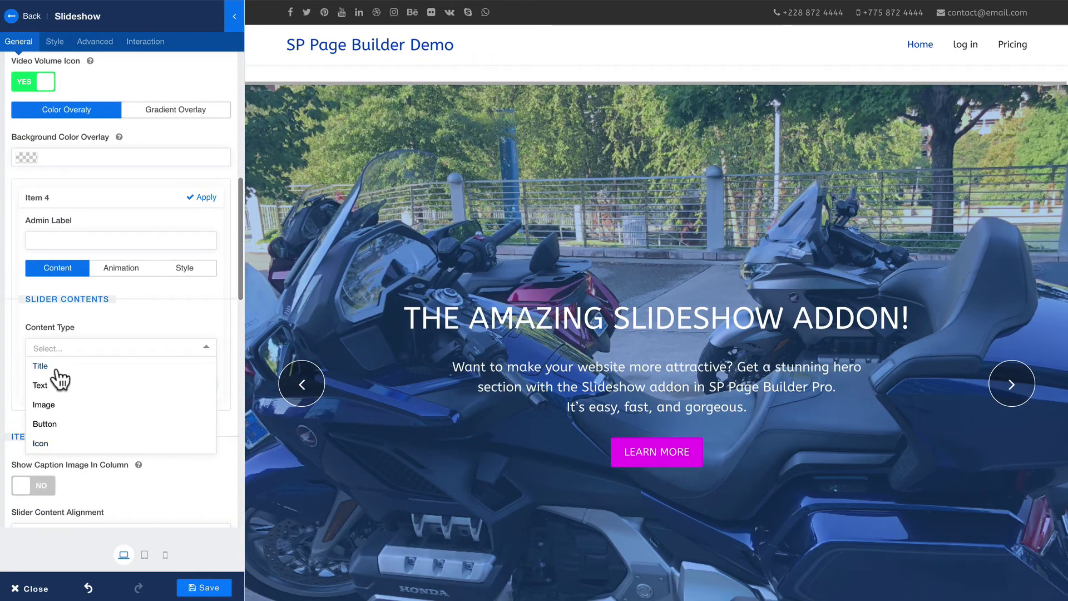
click(41, 444)
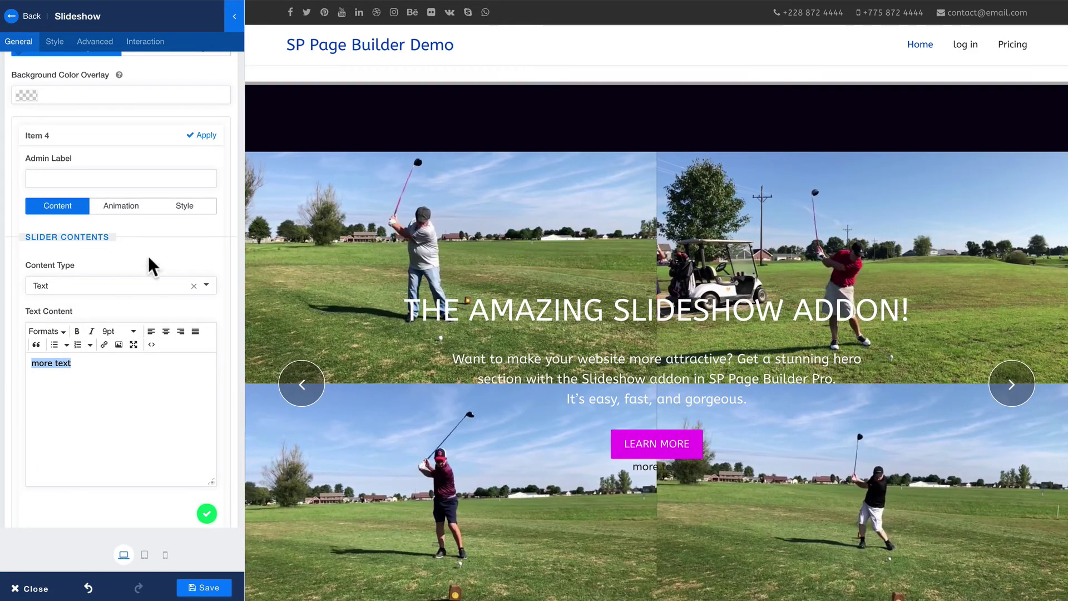
Set the new text item's color to #ffffff, check it on the video slide and apply the content item.
click(115, 203)
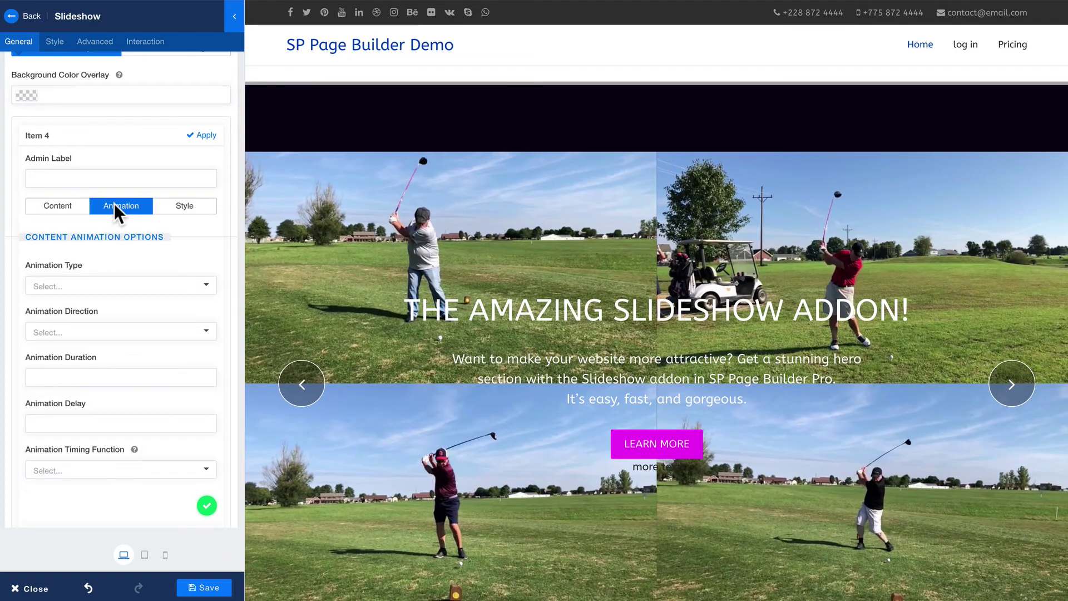
click(182, 206)
click(43, 290)
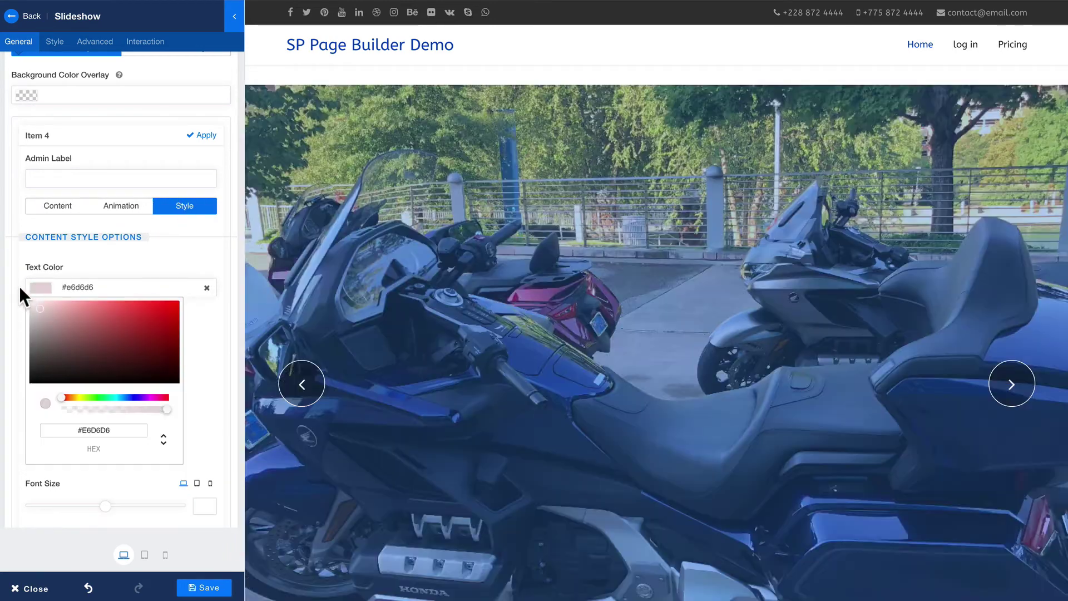
click(30, 301)
click(757, 340)
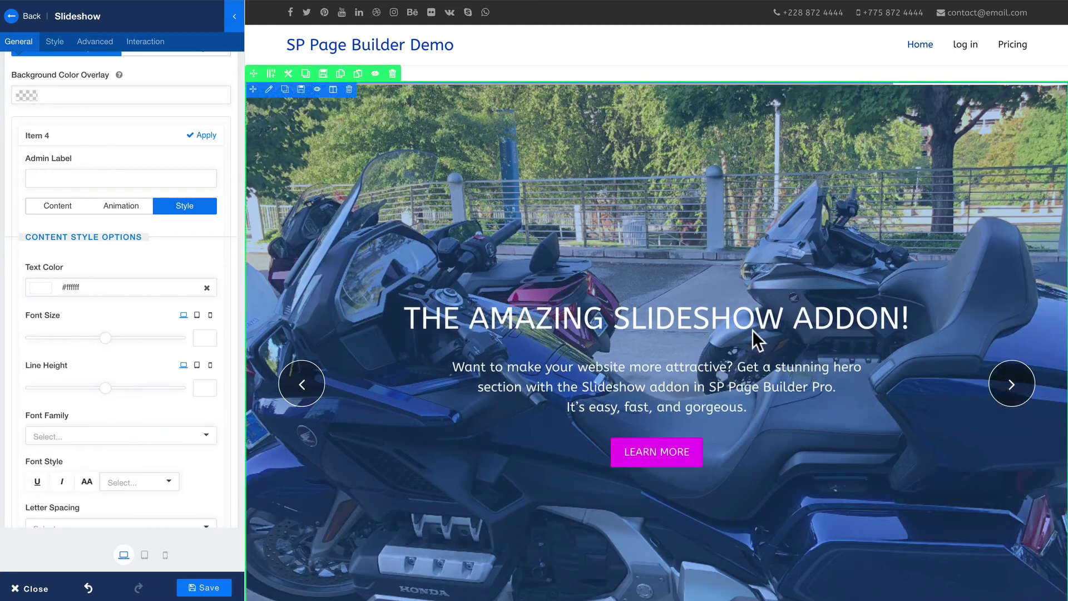
click(1010, 384)
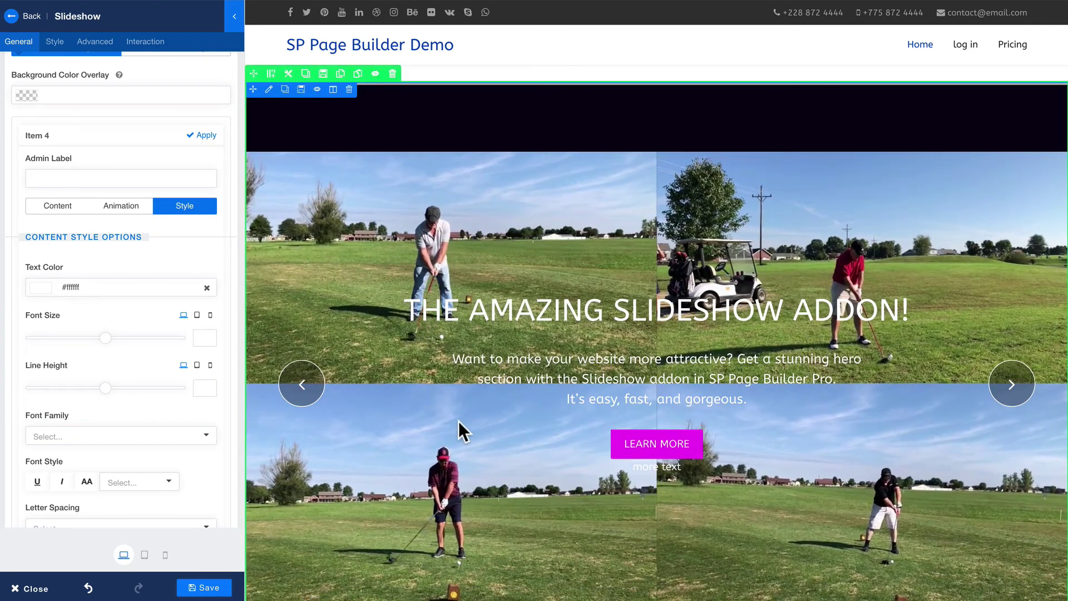
click(202, 135)
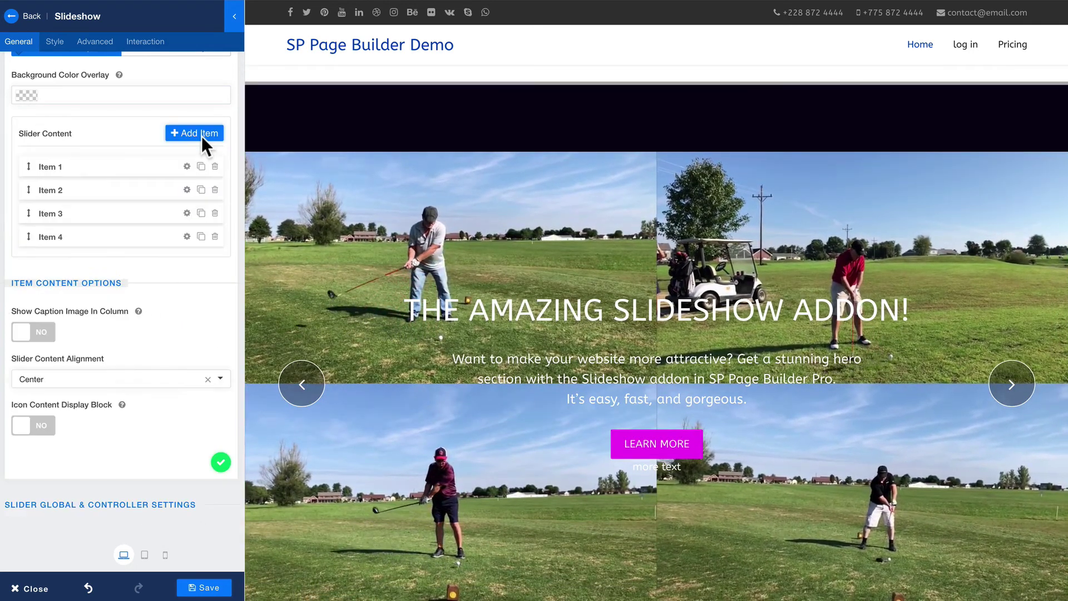
Apply the Golf video slider item's changes to return to the slider items list.
scroll(92, 236, up, 5)
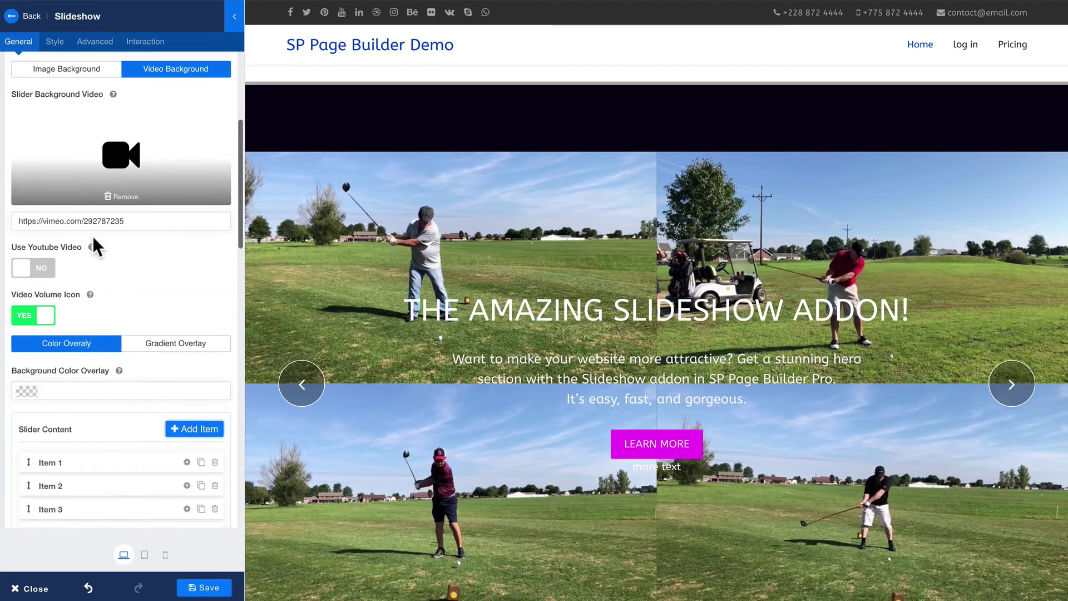
scroll(92, 236, up, 5)
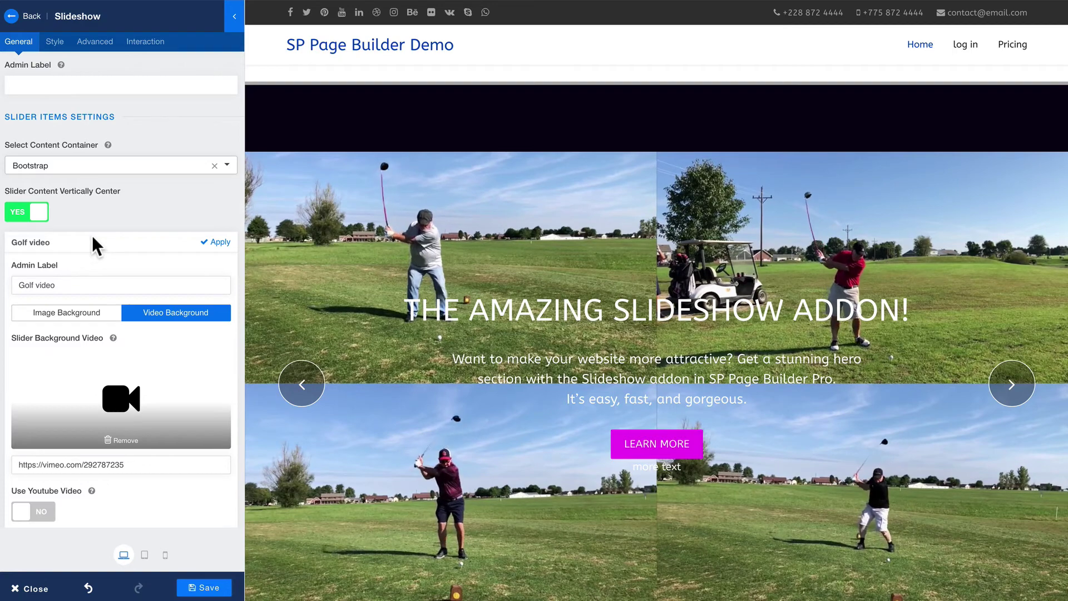
click(92, 235)
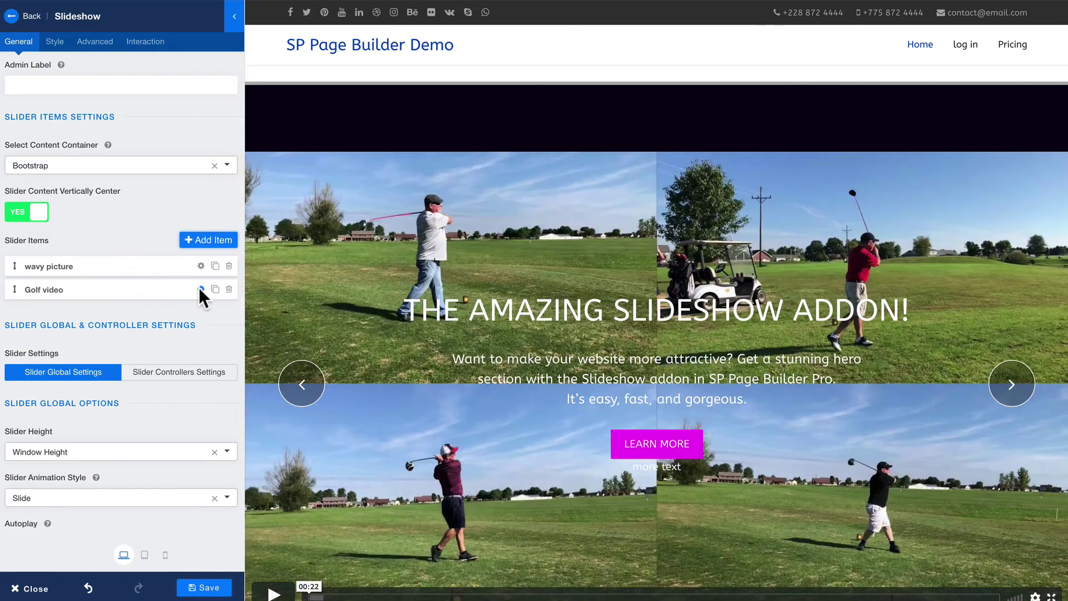
Reopen the Golf video item to review its content settings, then save the page and close the page editor.
click(201, 288)
scroll(103, 323, down, 5)
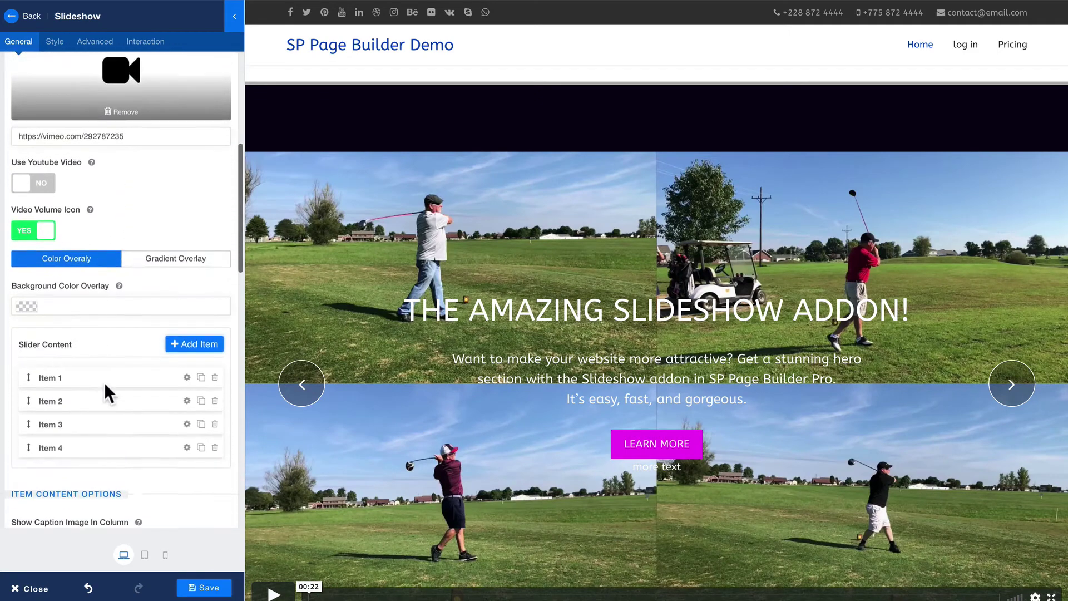
scroll(104, 382, down, 1)
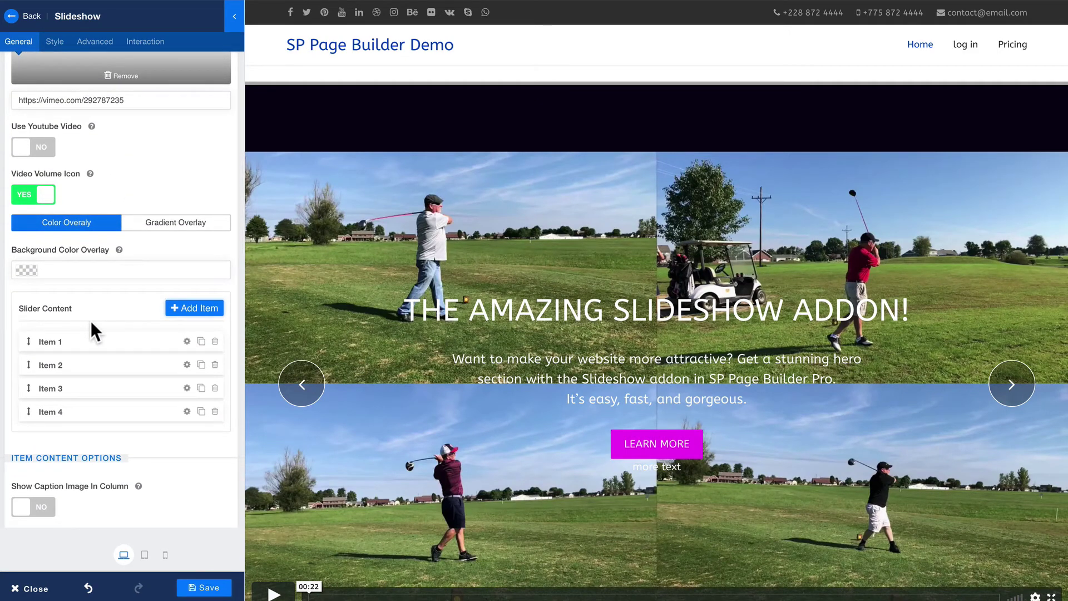
scroll(91, 321, up, 10)
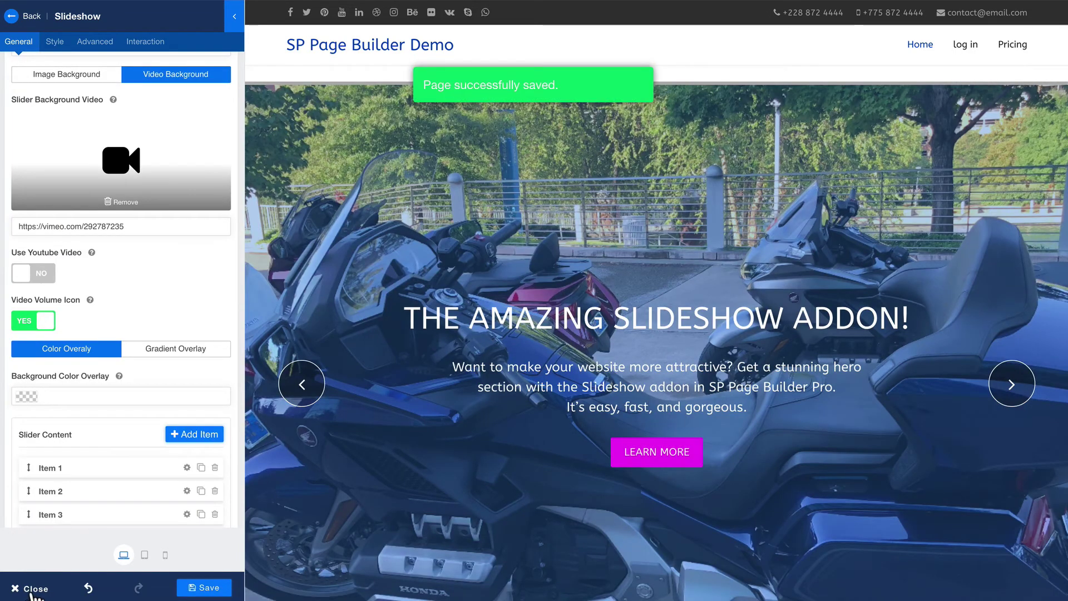
click(31, 592)
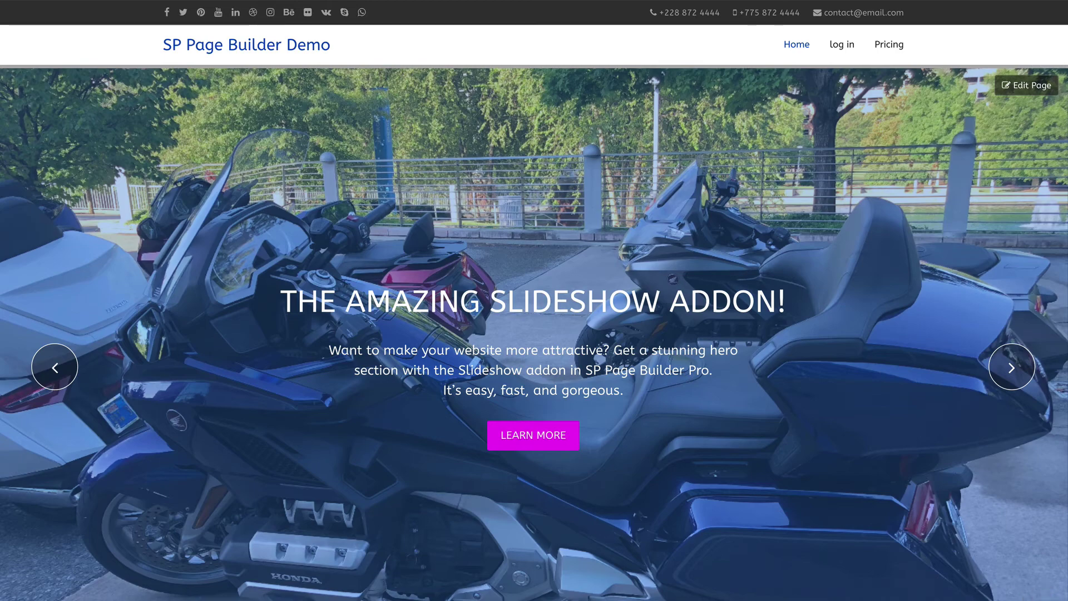
View the golf video slide in the live slideshow, then reload the home page.
click(1011, 370)
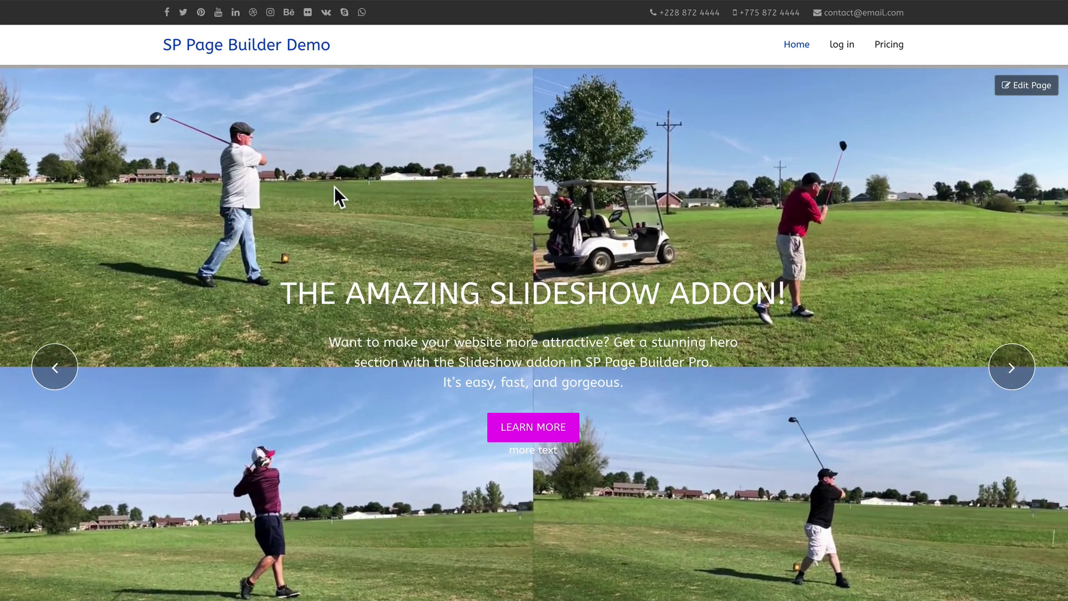
click(218, 48)
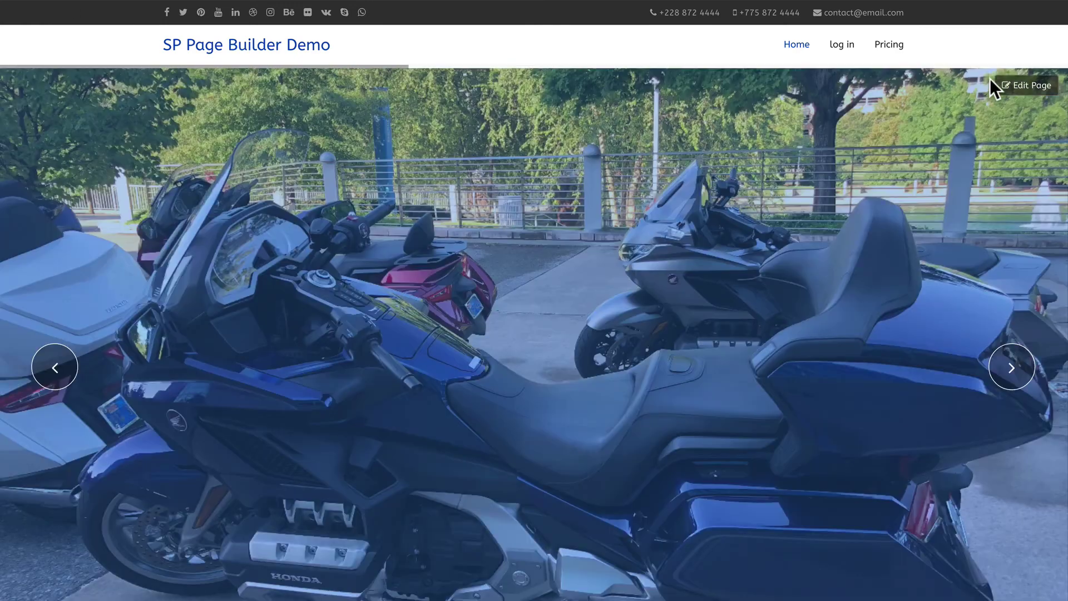
Reopen the home page for editing, disable the slideshow addon and save the page.
click(1008, 85)
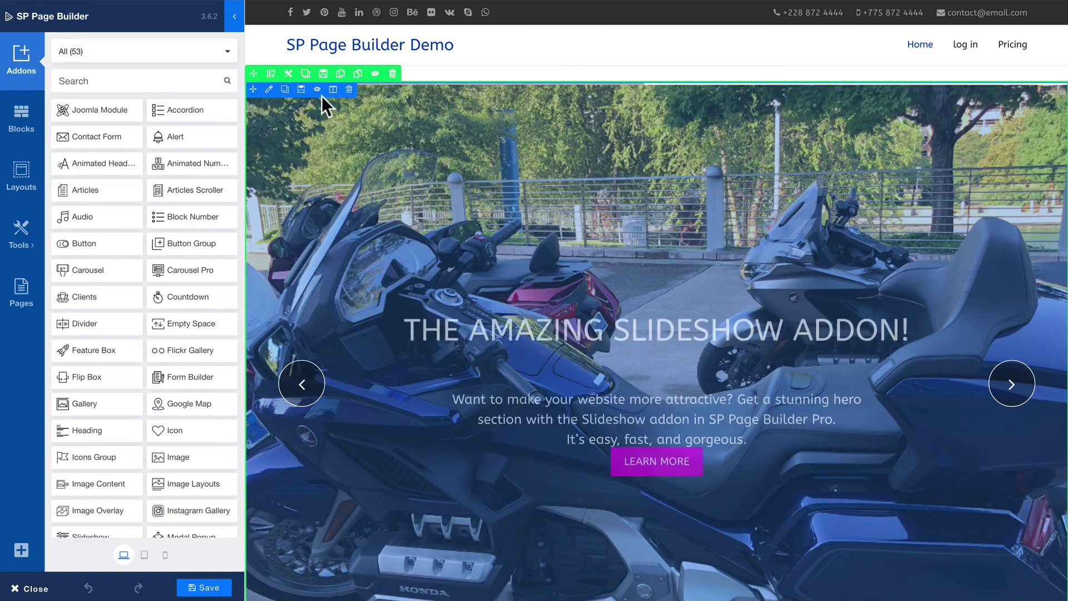
click(317, 90)
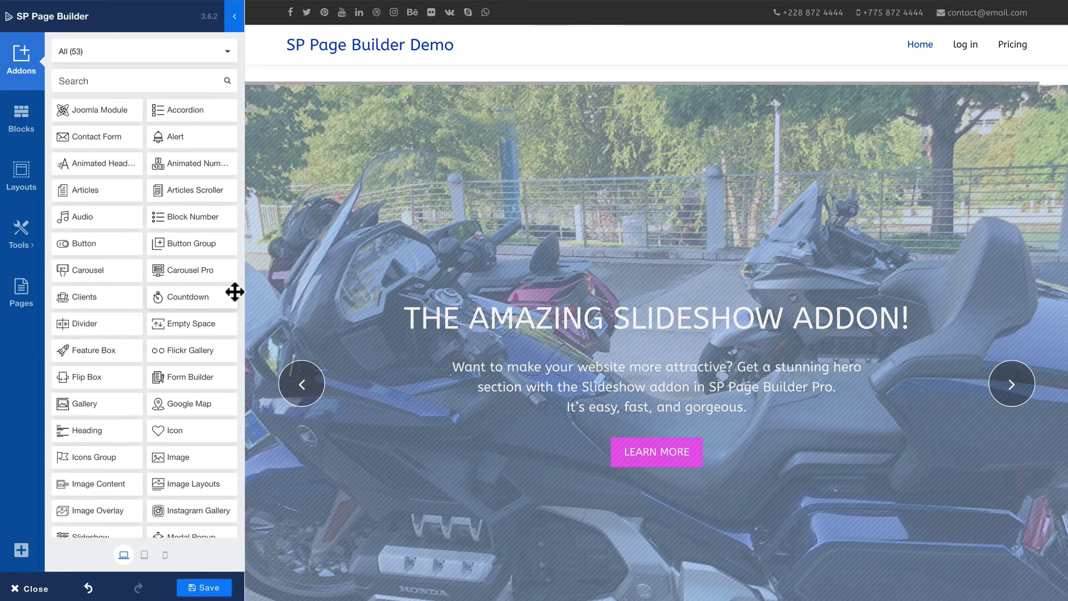
click(209, 588)
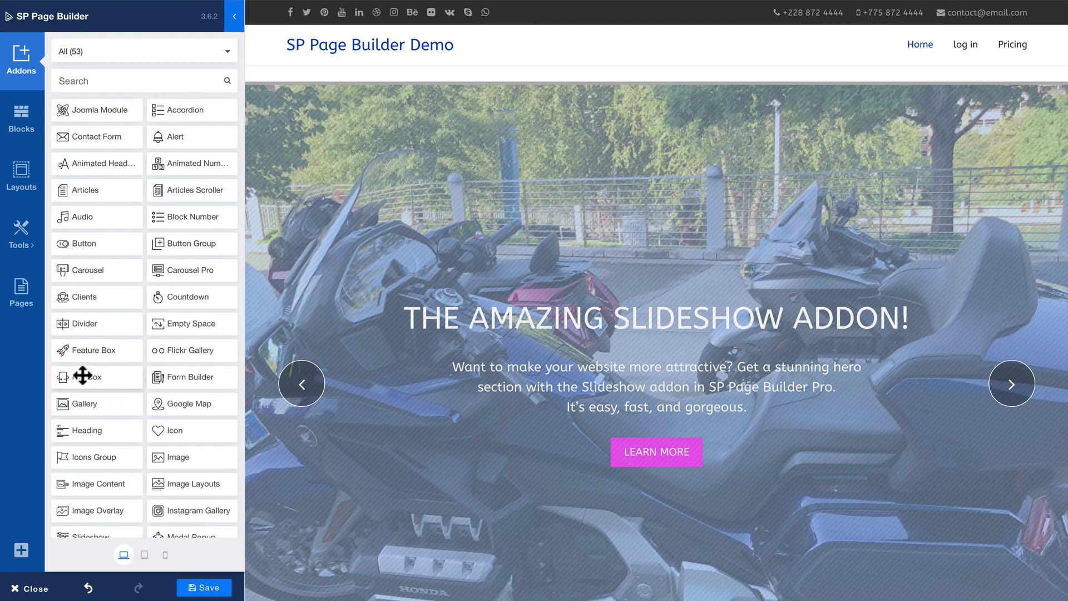
Look over the addon list, then switch to the JoomShaper website and open its Page Builder submenu.
scroll(82, 375, down, 5)
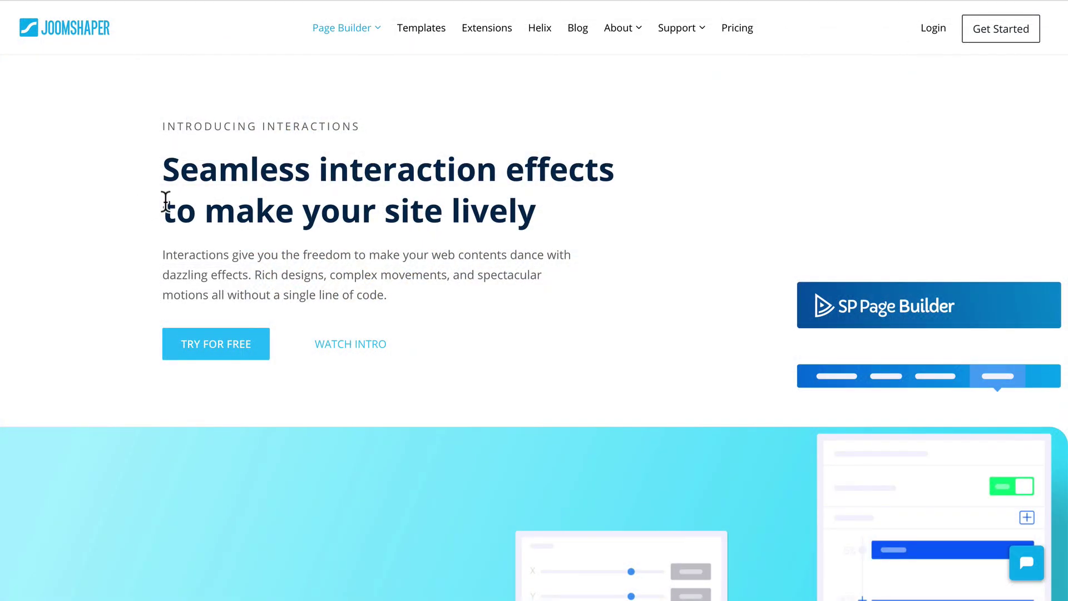
mouse_move(360, 31)
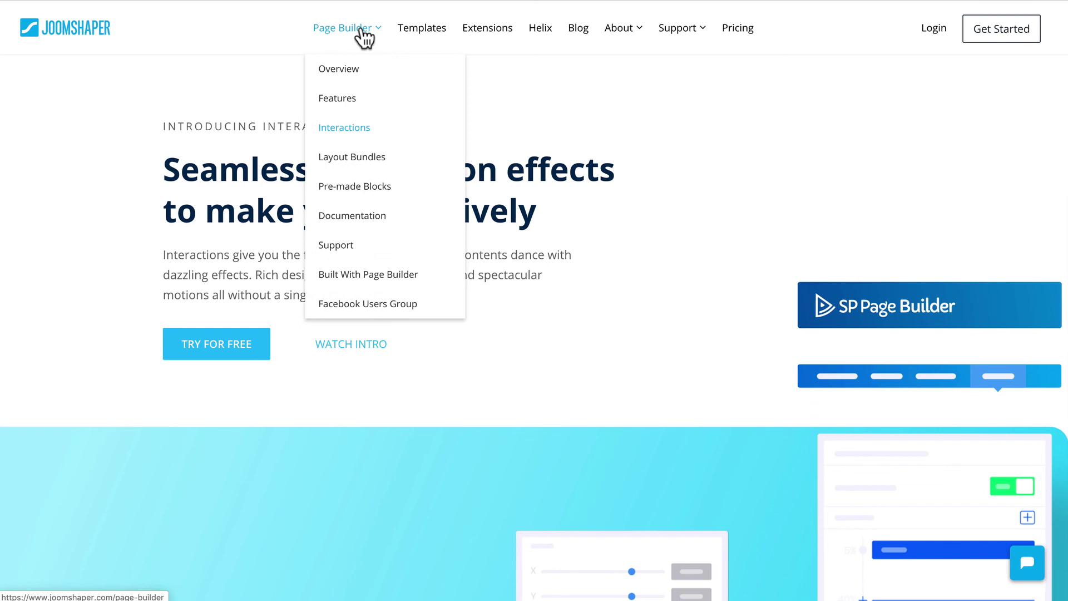